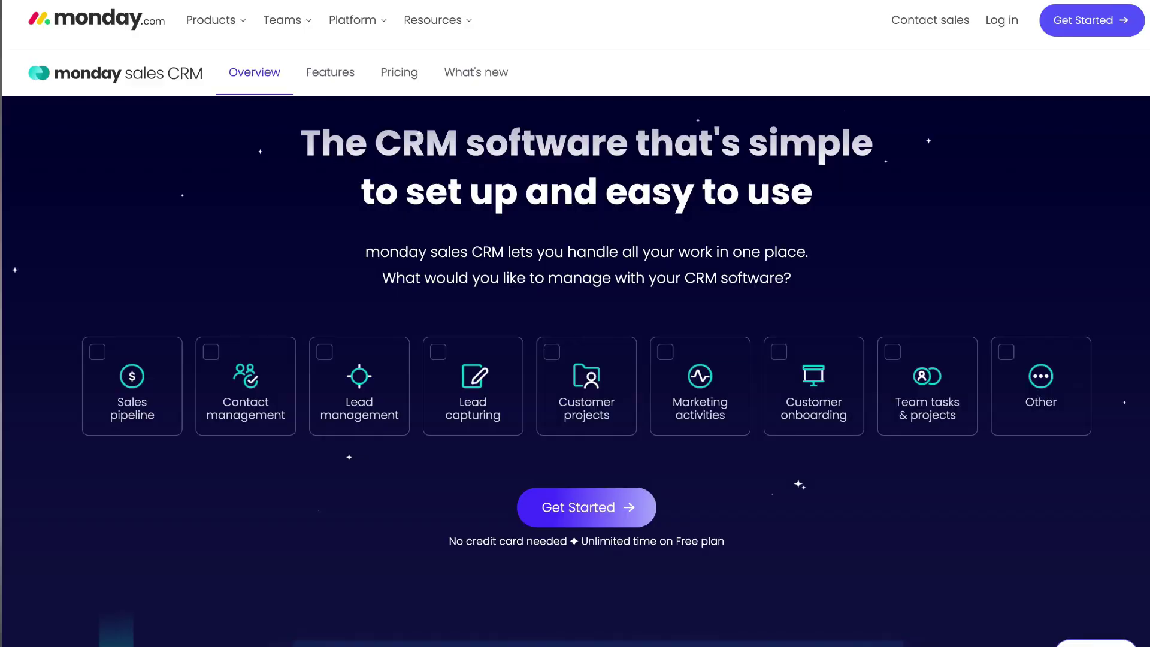
Step: Scroll through the finished Website Design form preview to review it
scroll(575, 347, down, 5)
scroll(575, 347, down, 3)
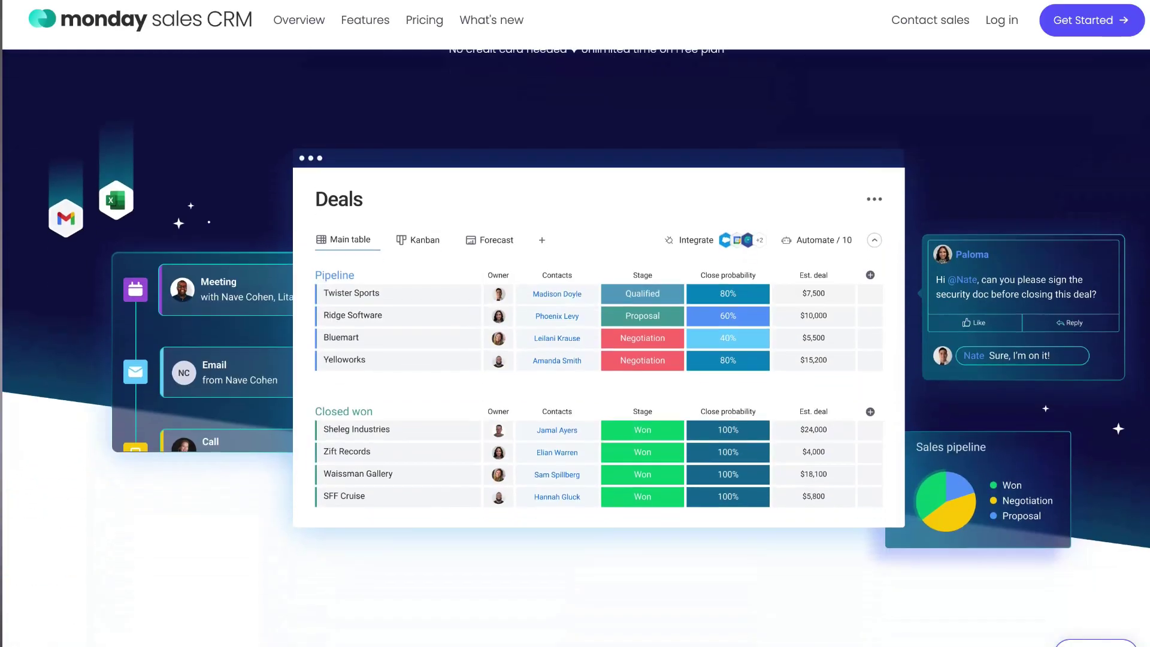
scroll(575, 347, down, 8)
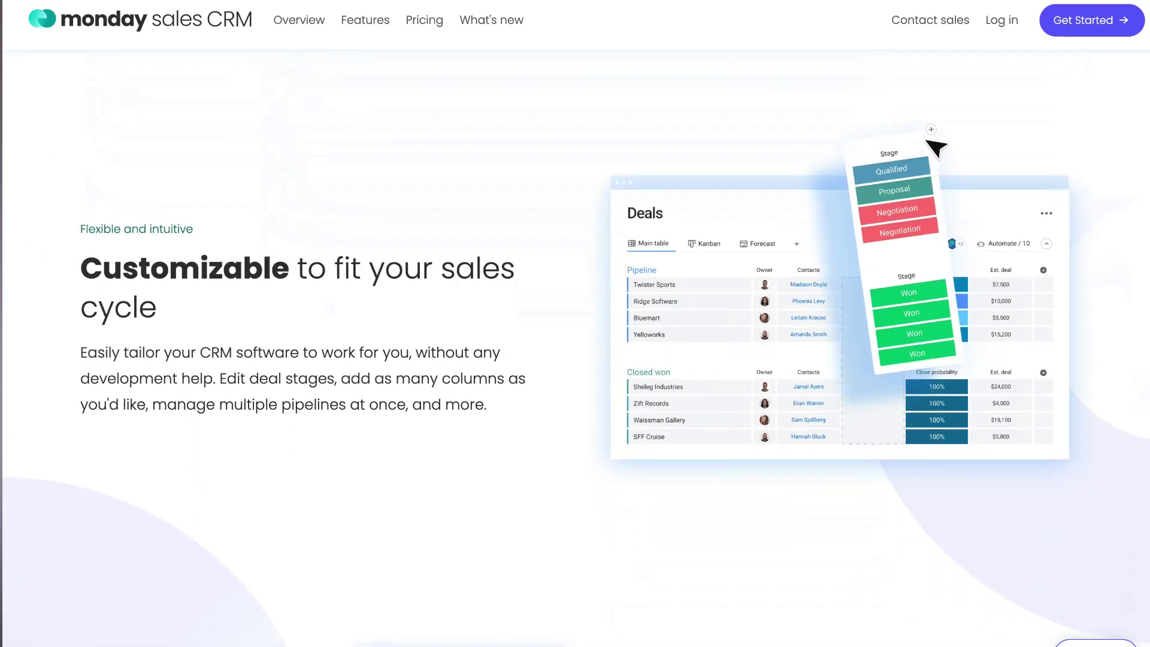
scroll(575, 347, down, 8)
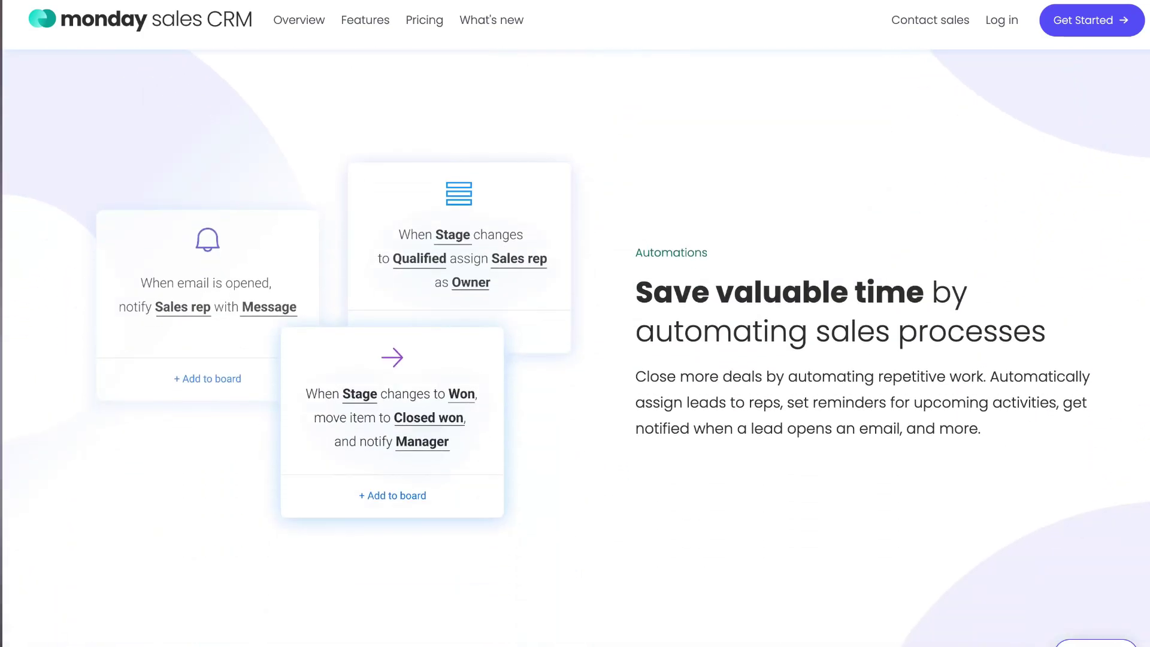
scroll(575, 347, down, 8)
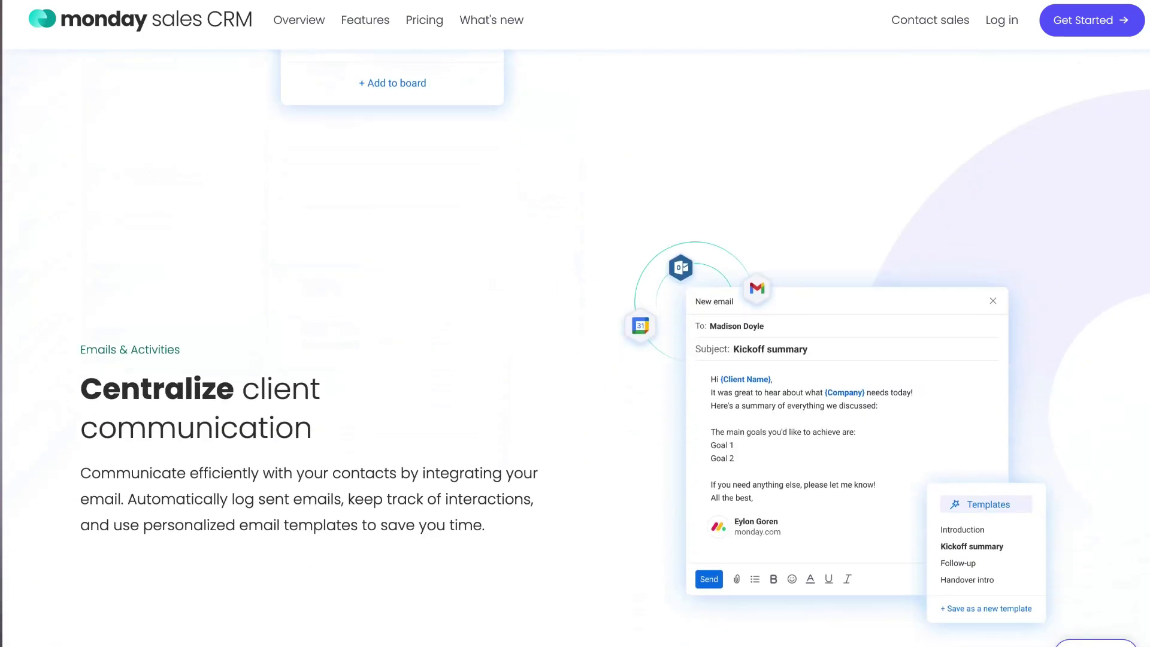
scroll(575, 348, down, 8)
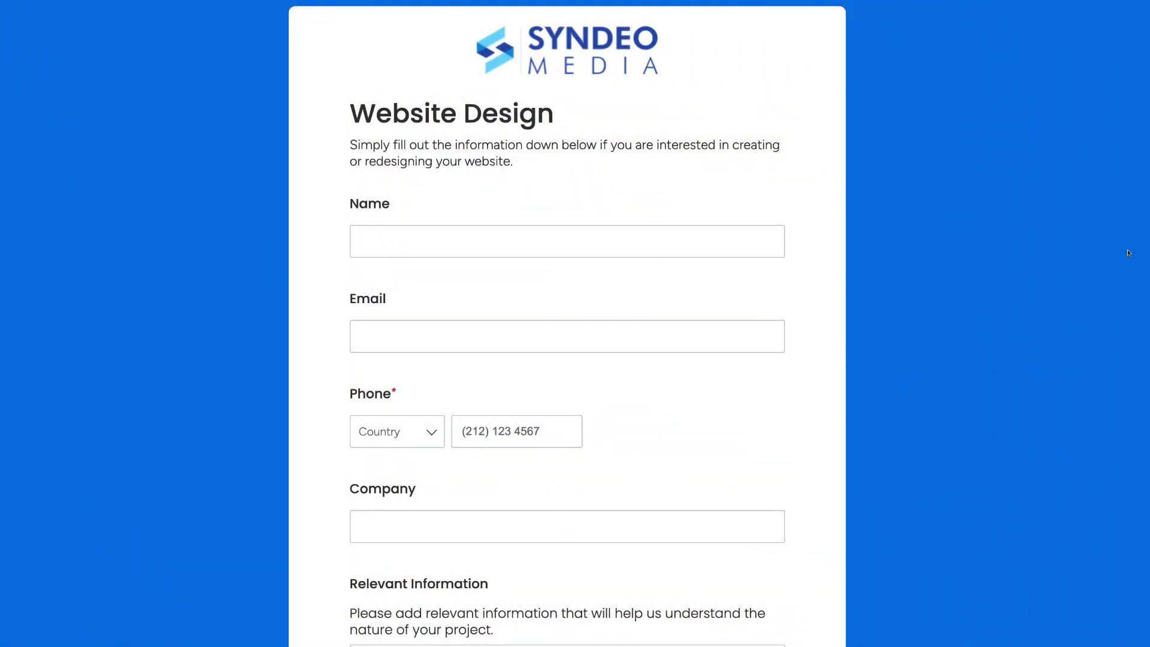
scroll(1129, 253, down, 4)
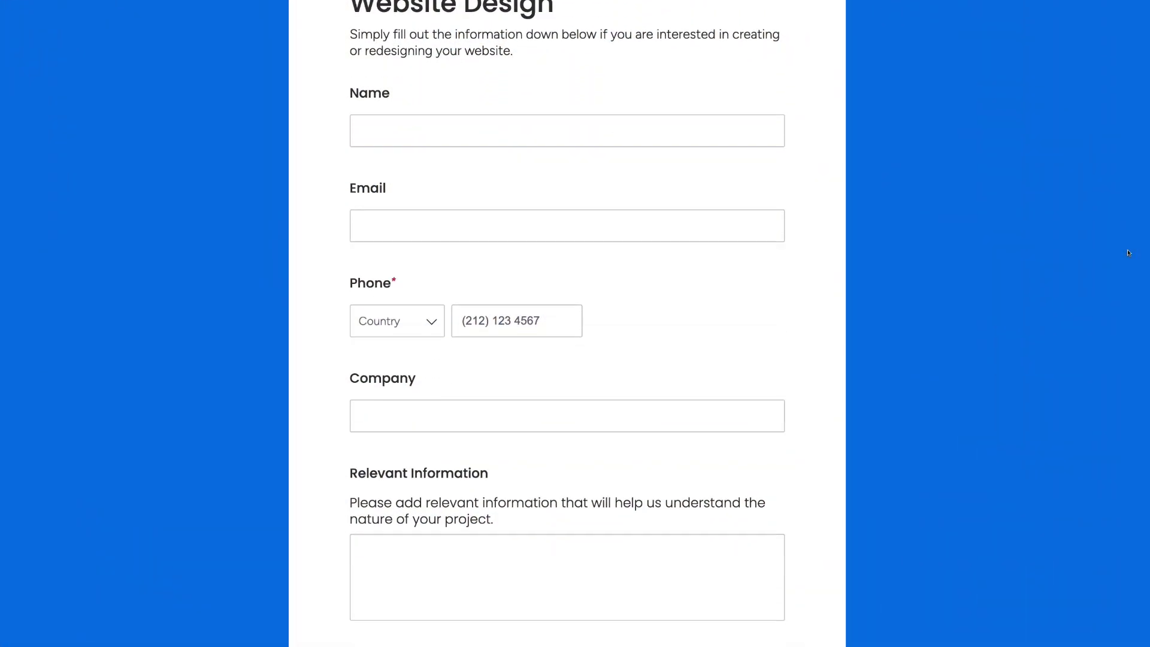
scroll(1128, 253, down, 3)
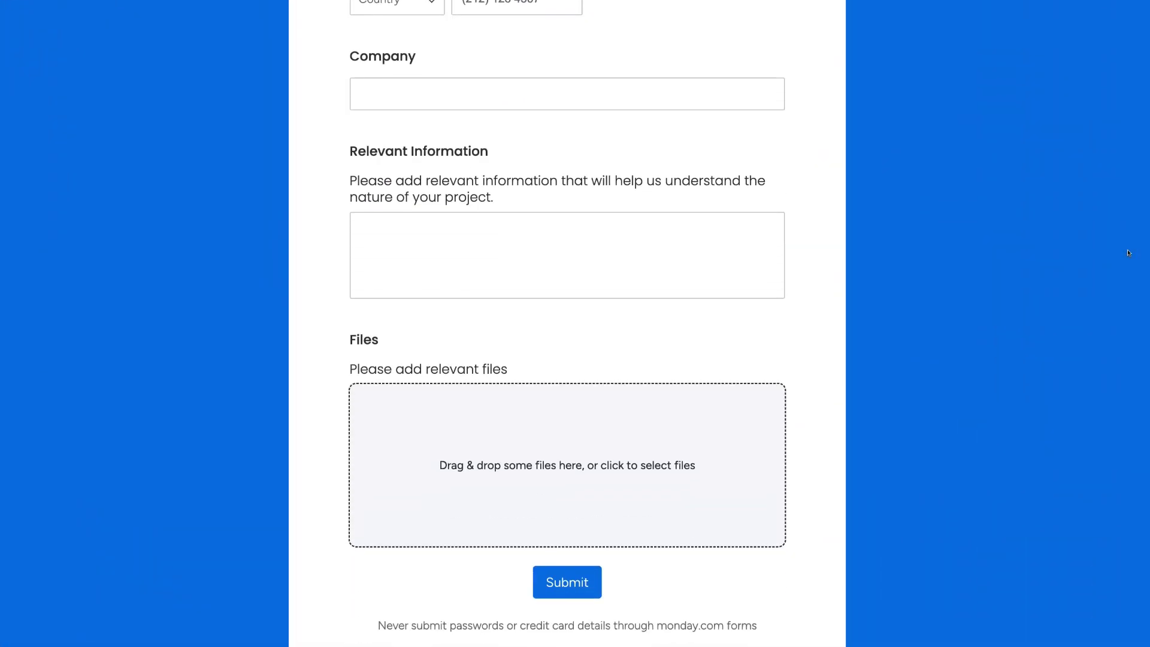
scroll(1128, 252, up, 3)
scroll(1129, 252, up, 5)
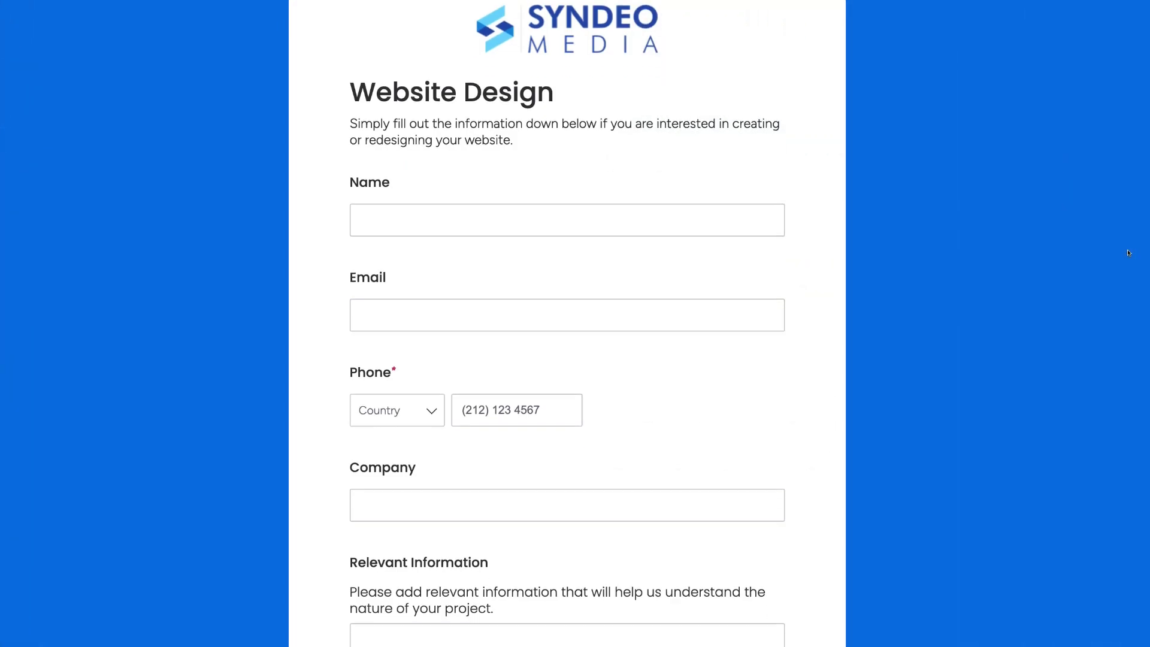
scroll(1128, 253, down, 6)
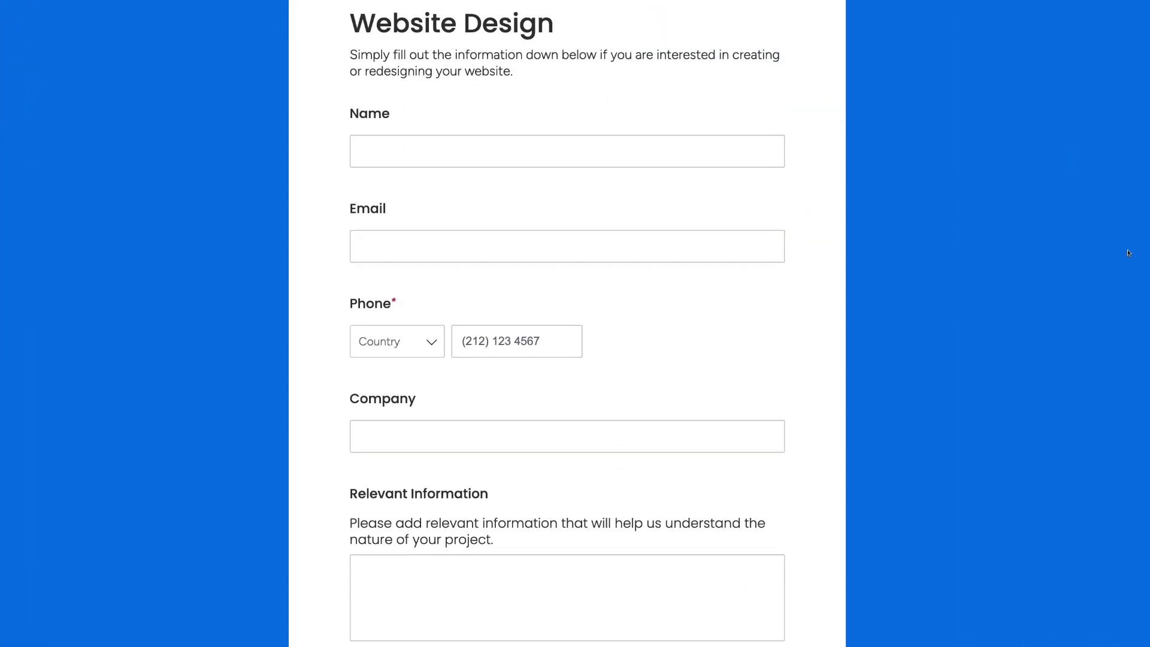
scroll(1129, 253, down, 1)
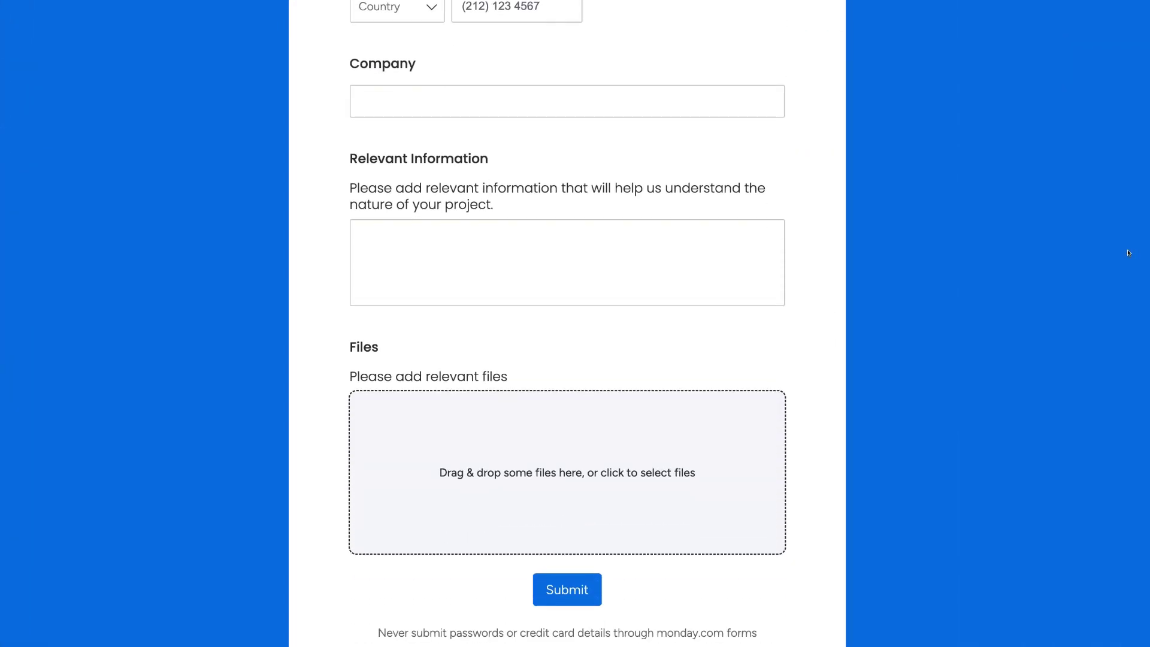
scroll(1129, 253, up, 4)
scroll(1128, 252, up, 4)
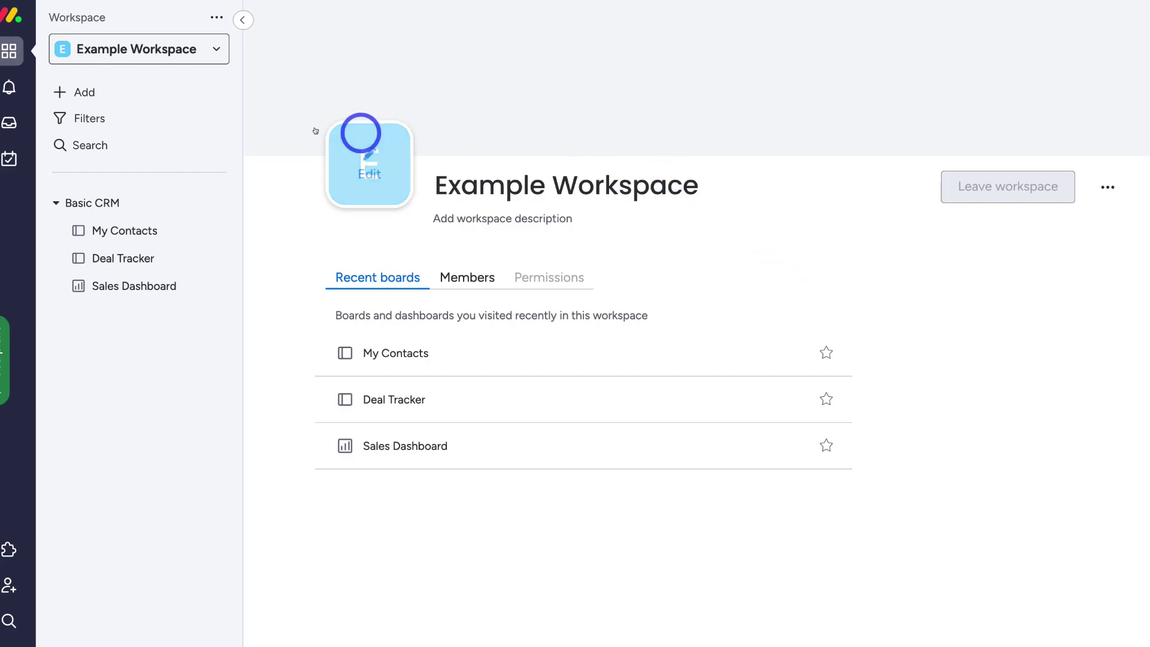
click(197, 53)
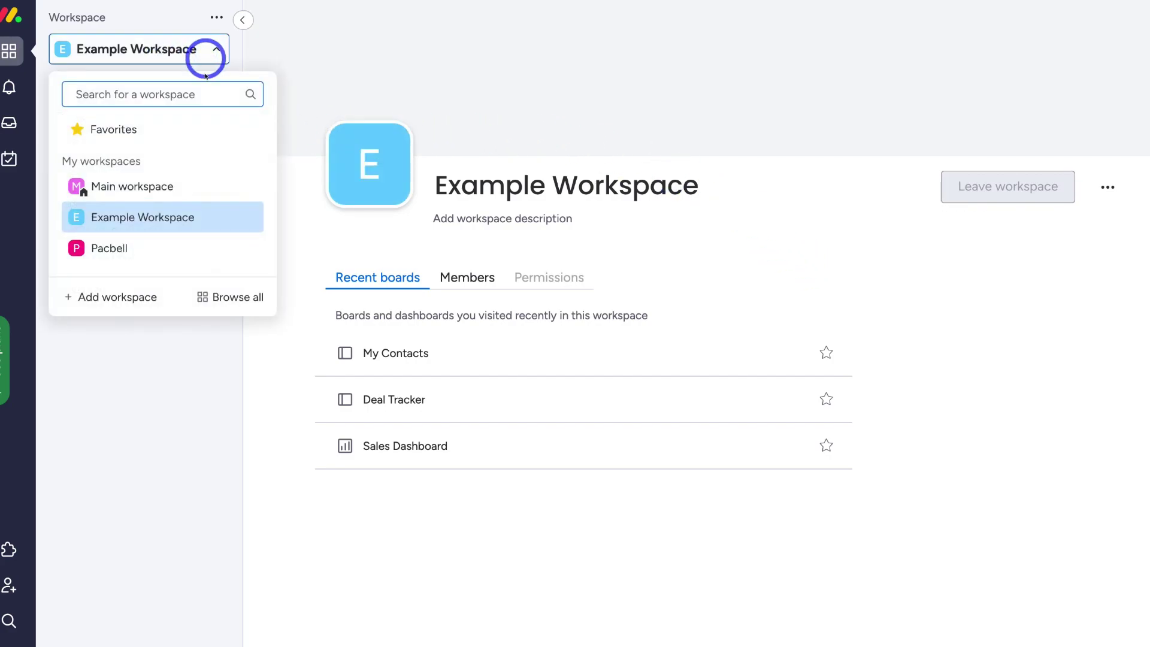
click(211, 219)
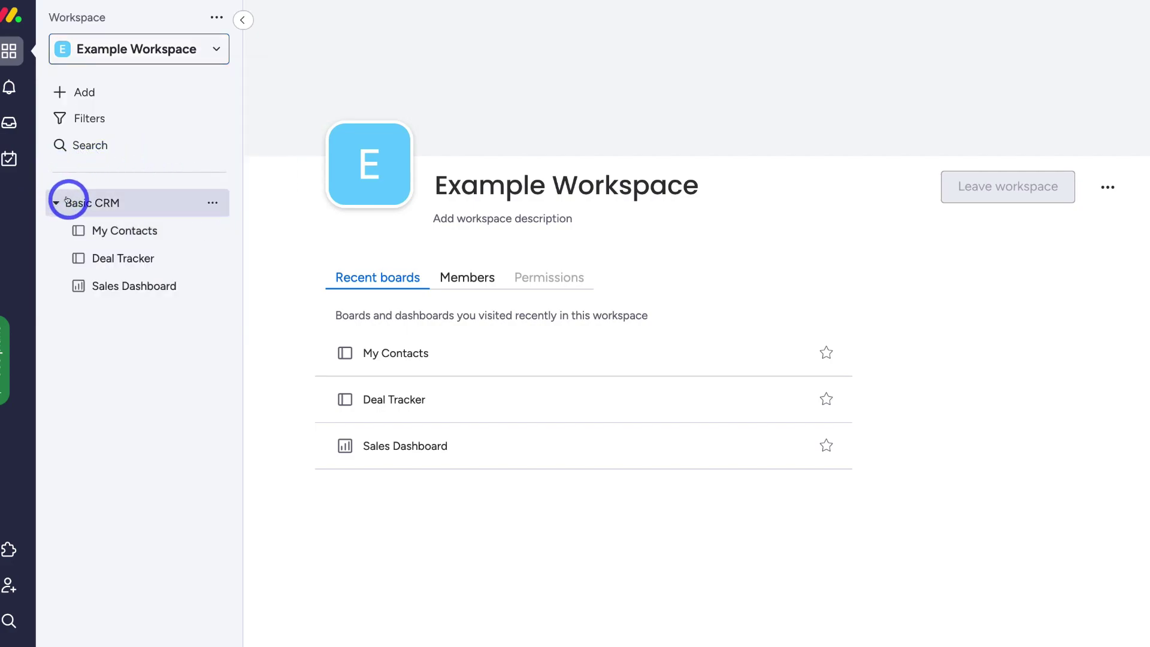
click(210, 202)
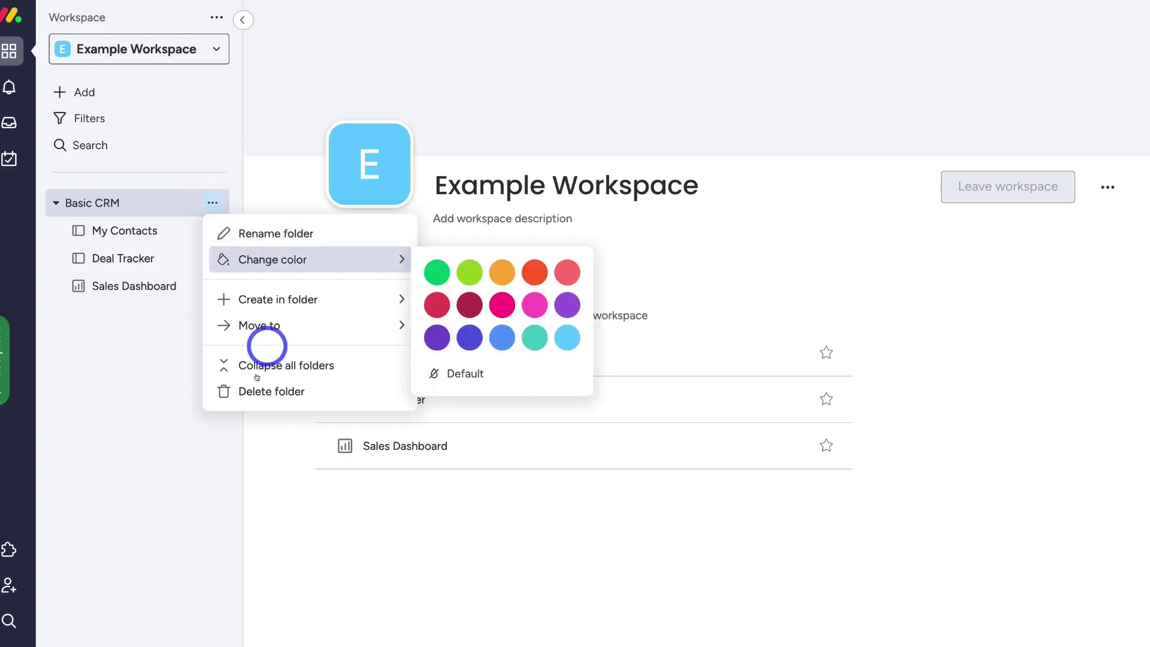
click(251, 193)
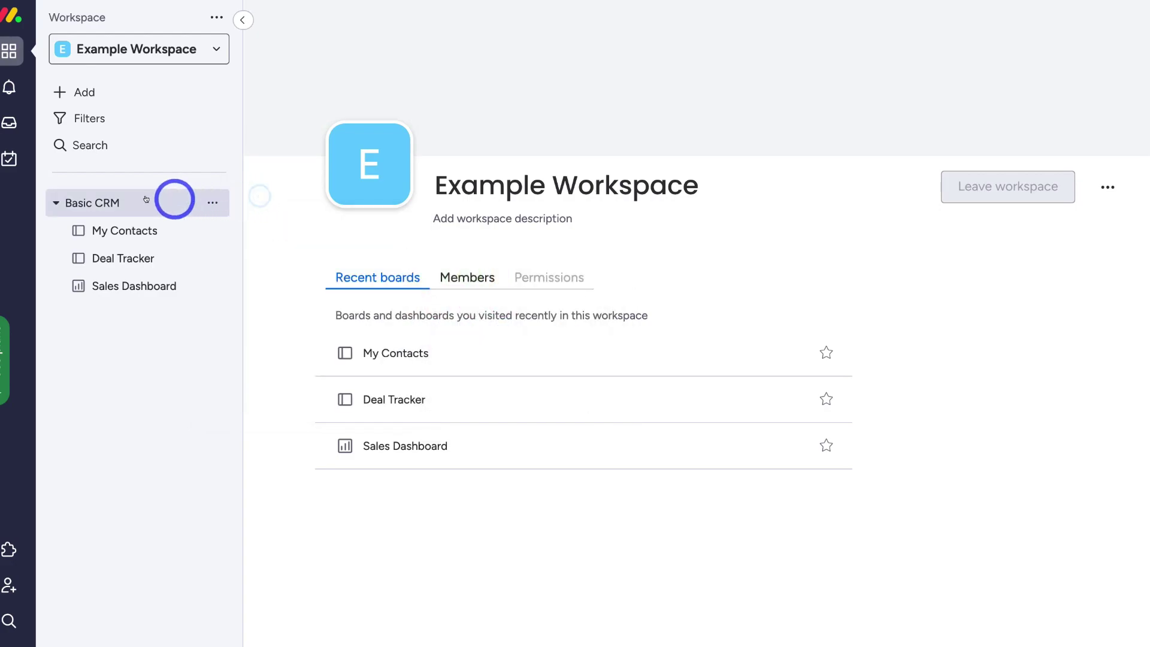
click(54, 203)
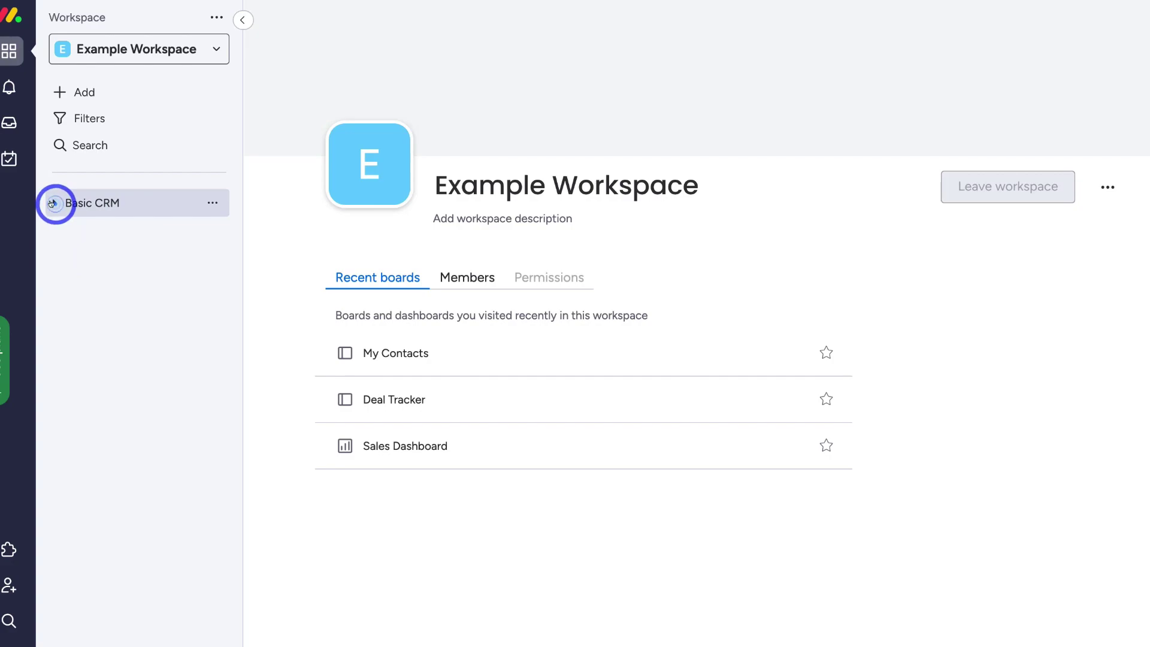
click(53, 203)
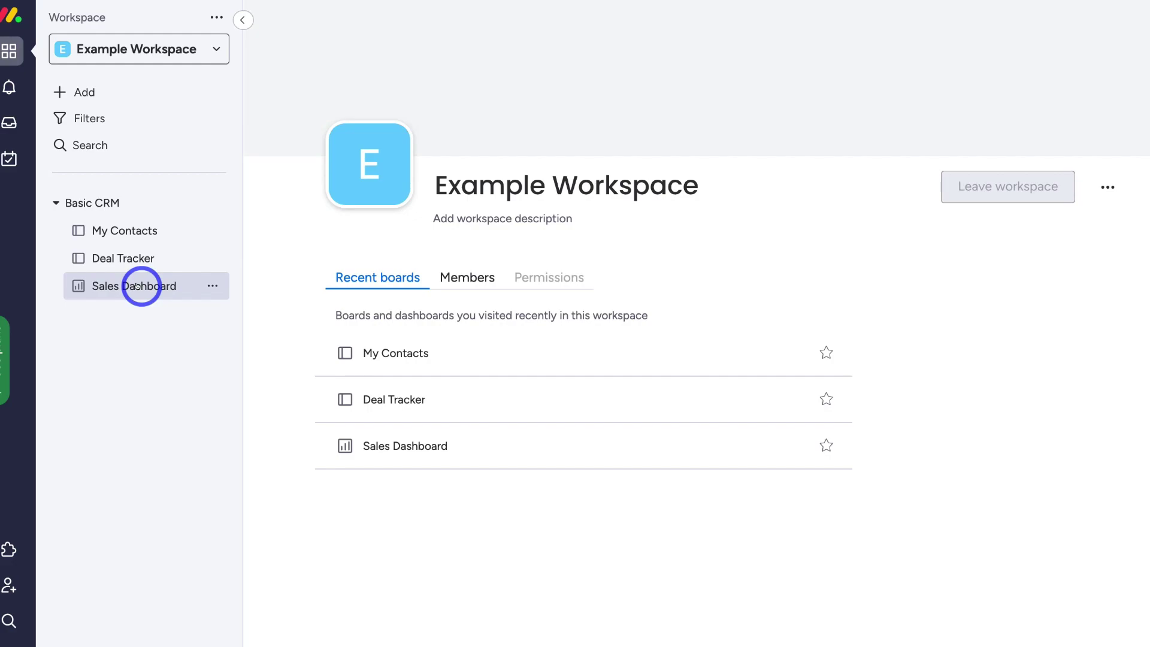
Step: Open the My Contacts board and add a Form view from the view-type list
click(167, 228)
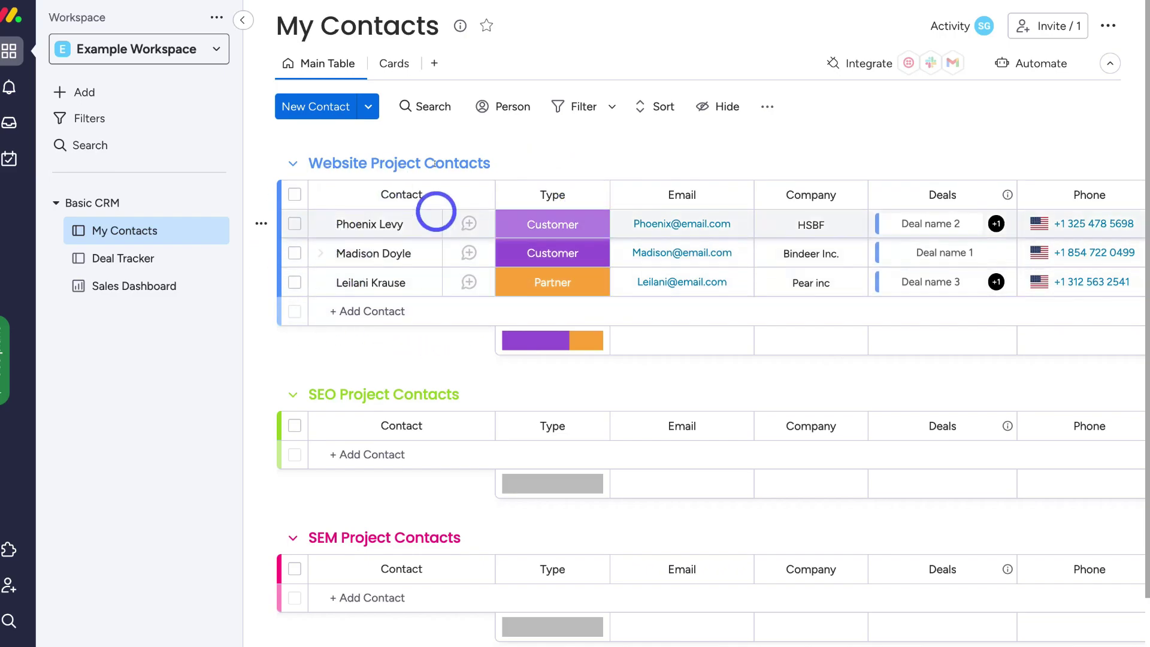
click(433, 64)
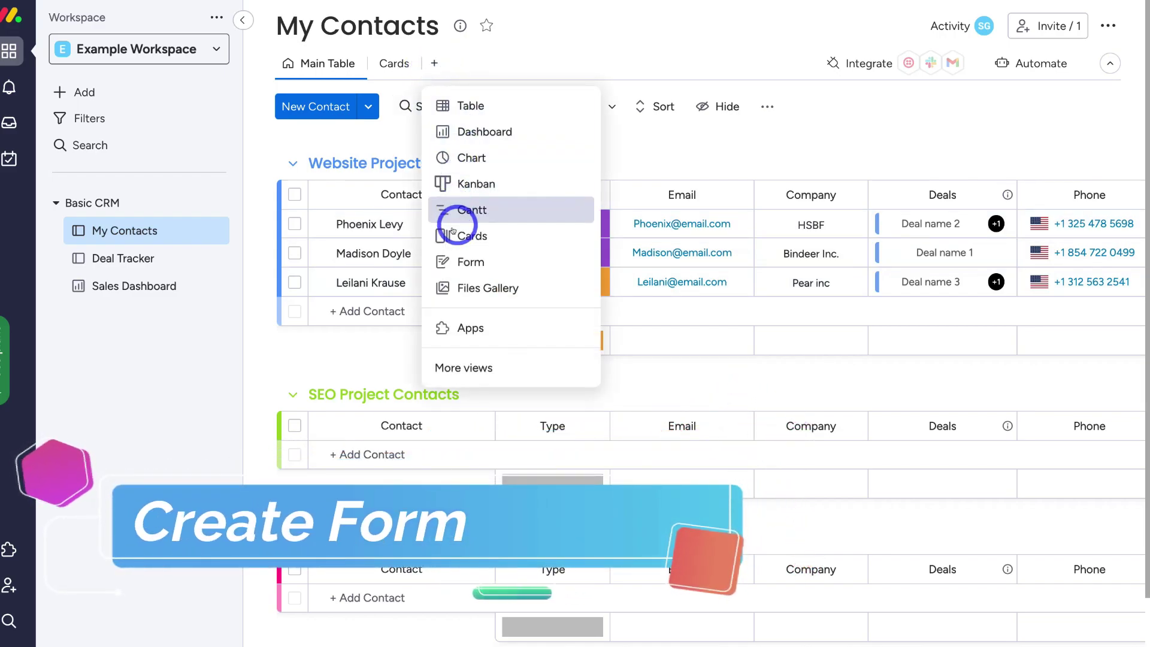
click(505, 261)
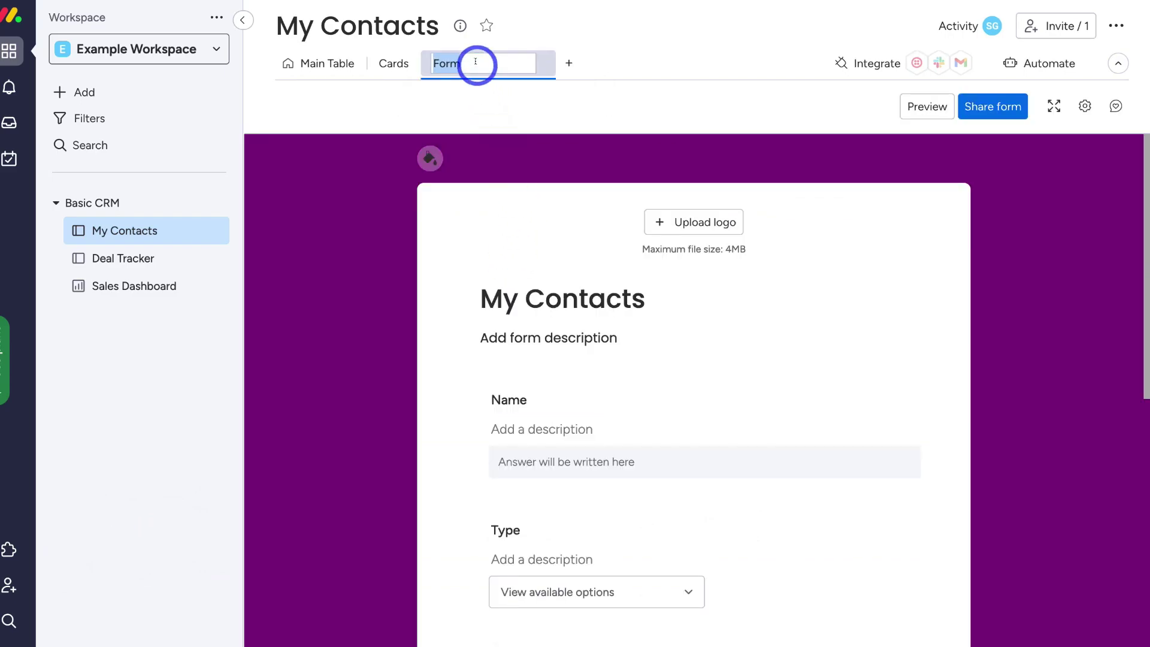
Step: Name the new form view tab 'Website Project Form'
text(Website Project Form)
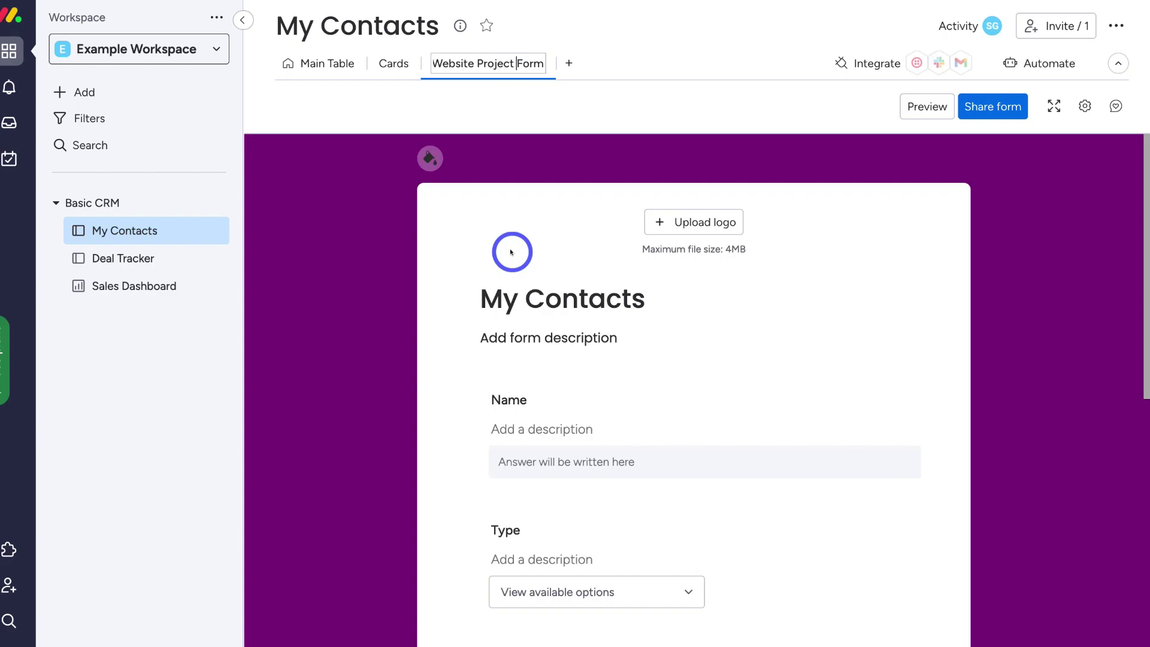
scroll(533, 317, down, 2)
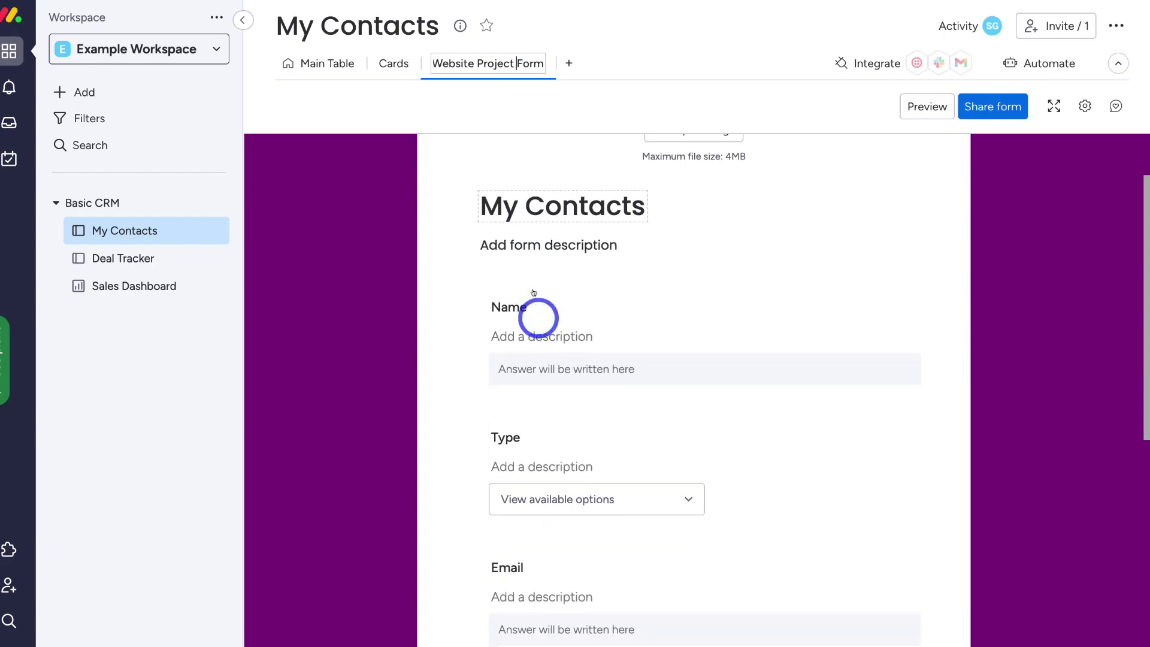
click(562, 242)
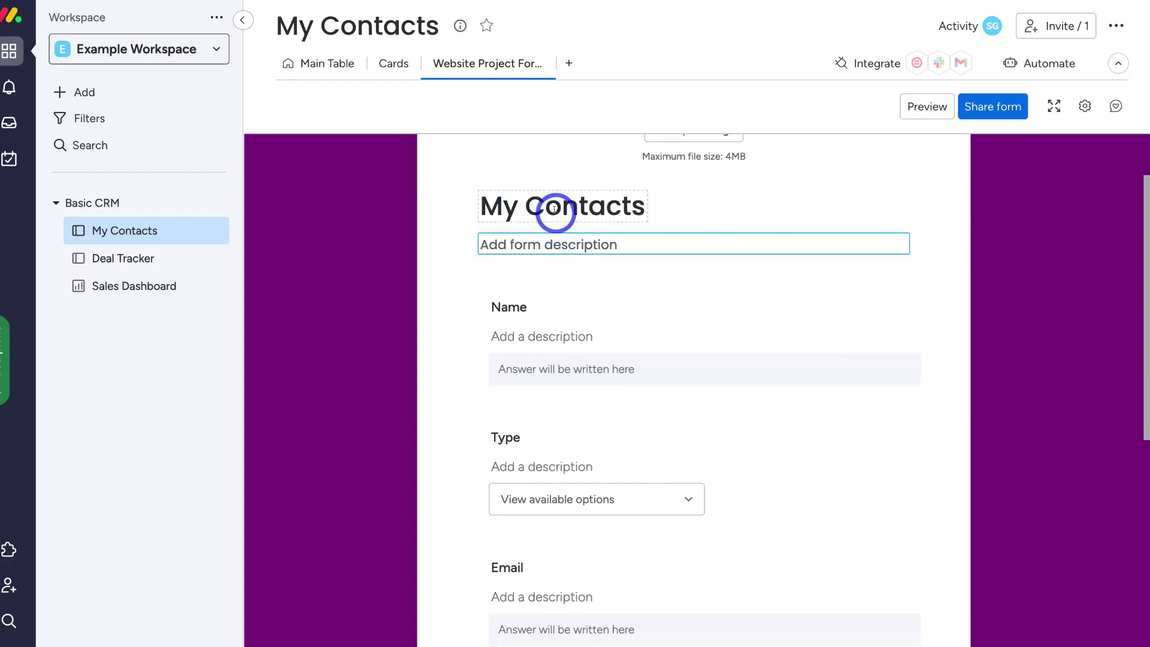
click(555, 211)
scroll(588, 267, down, 2)
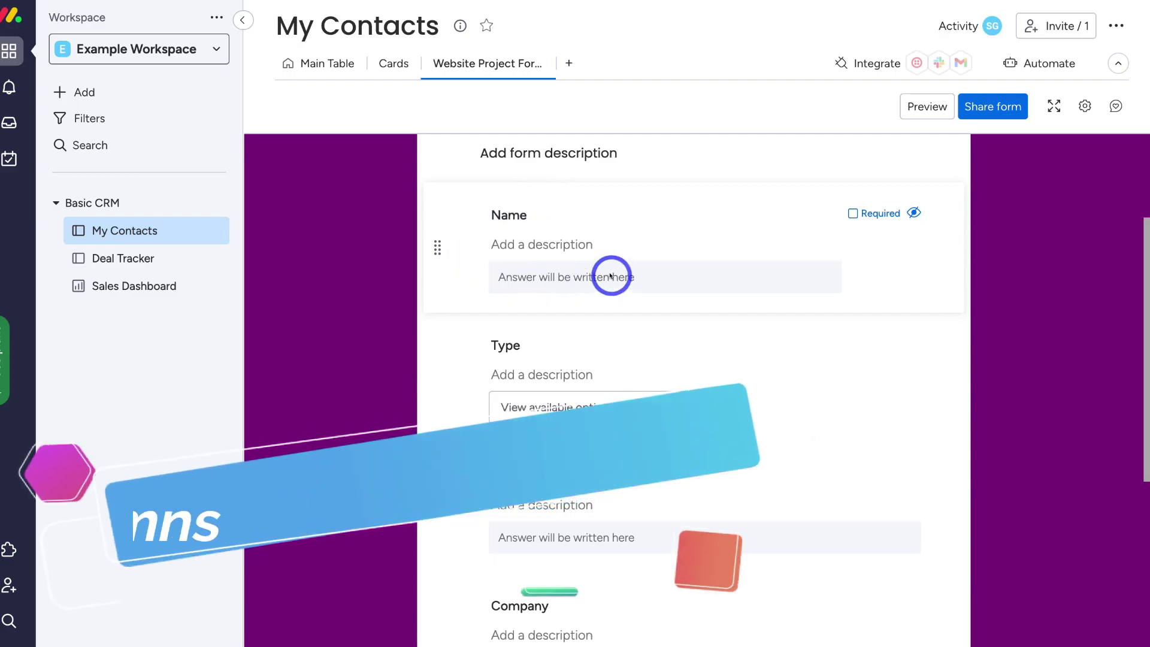
scroll(610, 275, down, 2)
scroll(481, 271, down, 2)
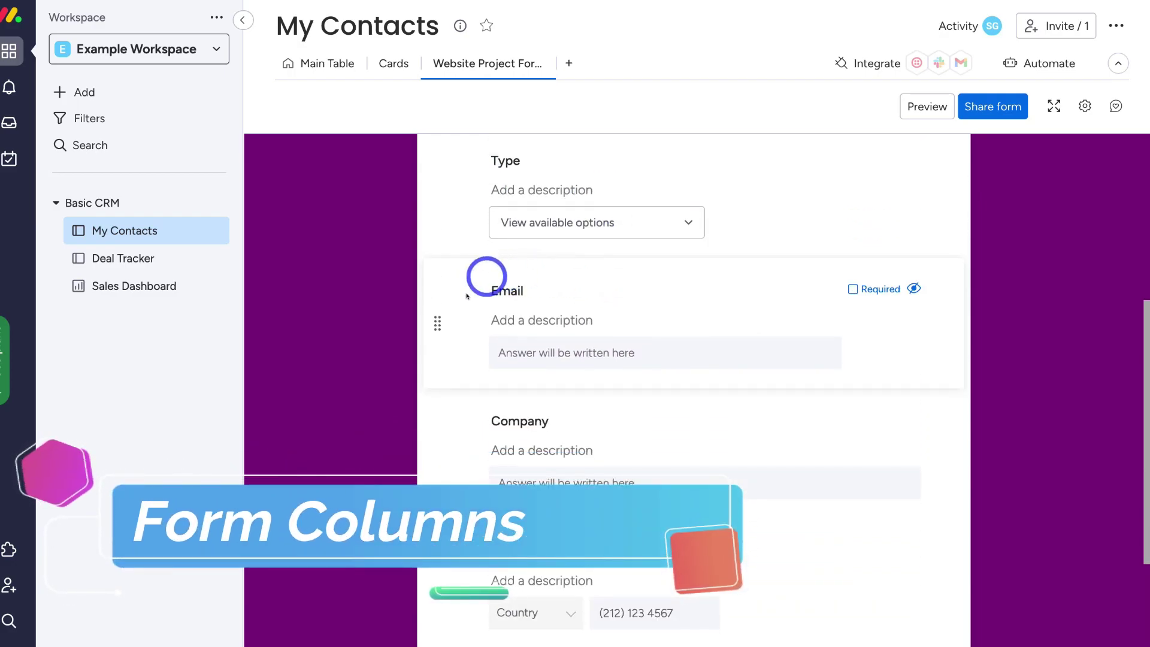
scroll(570, 333, down, 3)
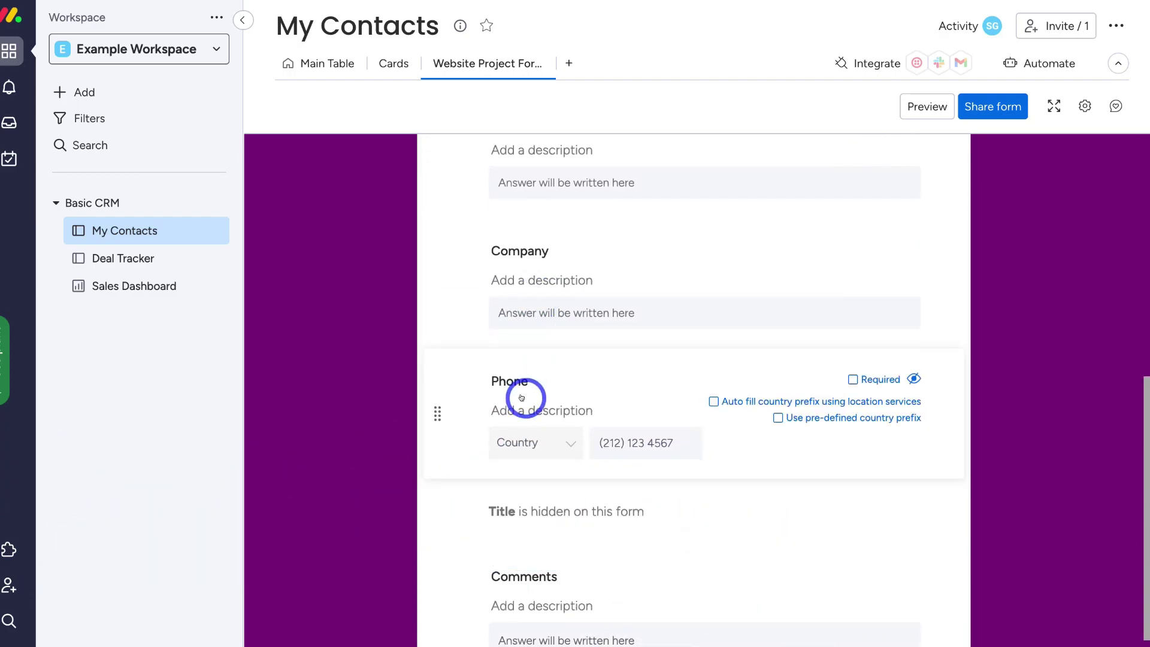
scroll(526, 397, down, 2)
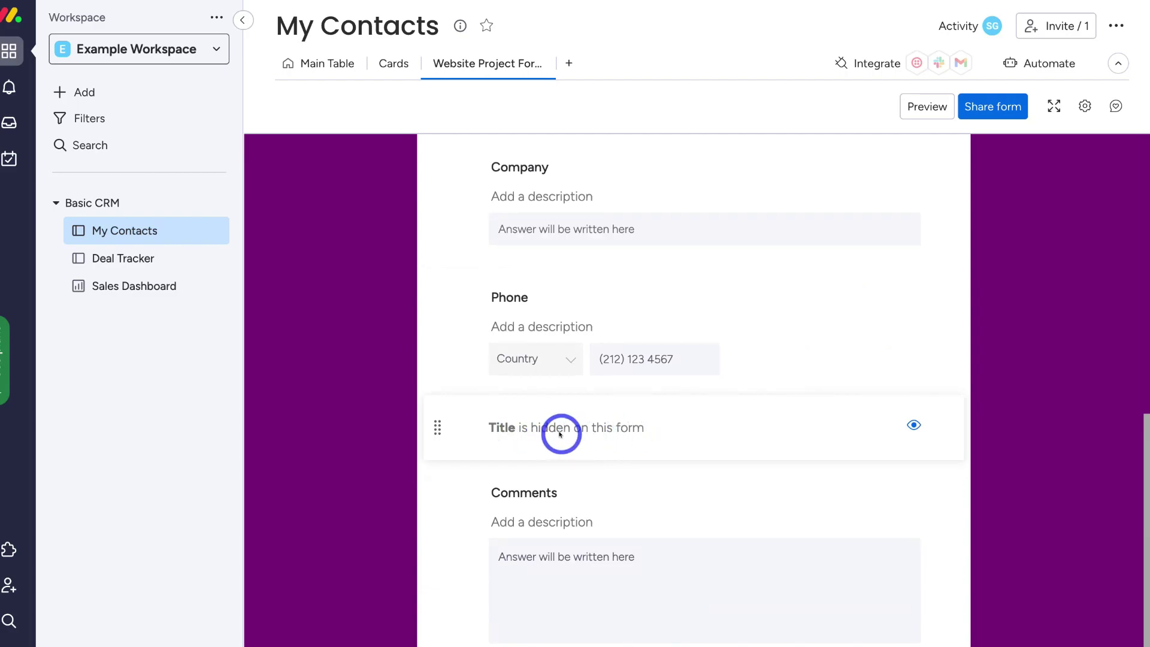
scroll(539, 428, down, 2)
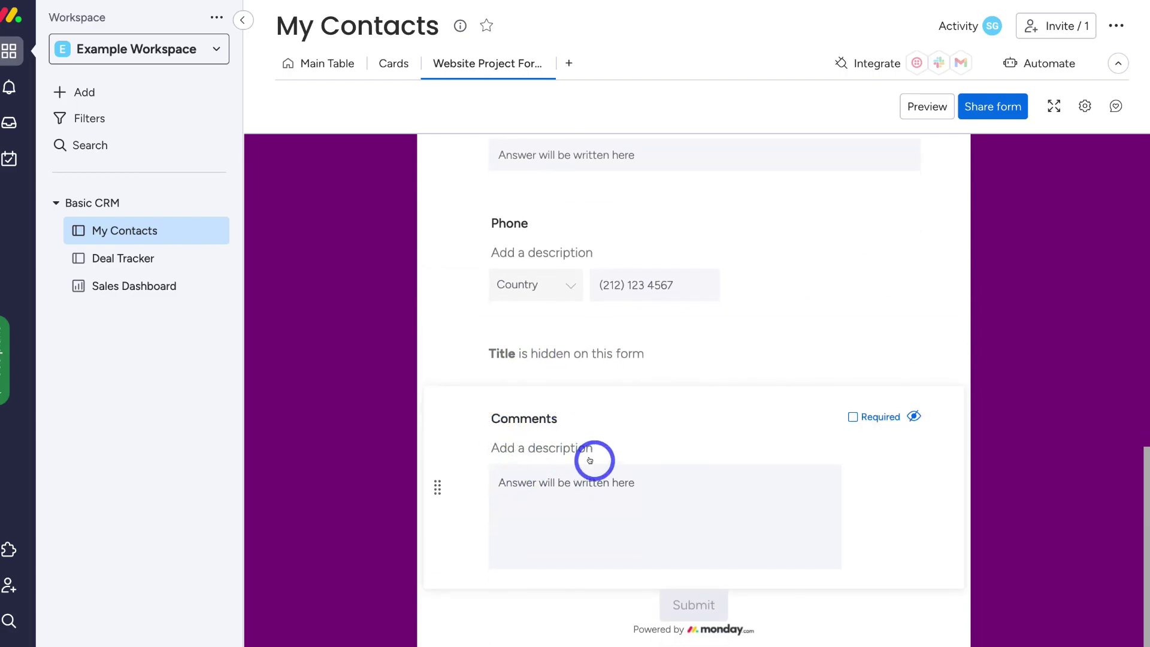
scroll(574, 441, up, 10)
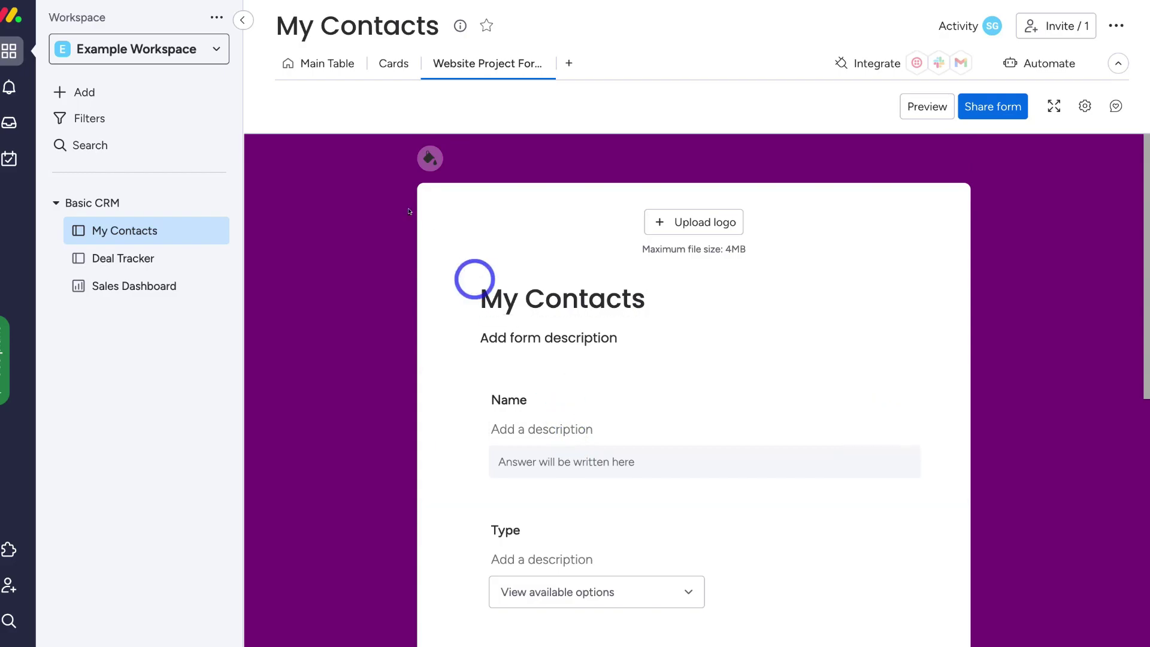
click(318, 64)
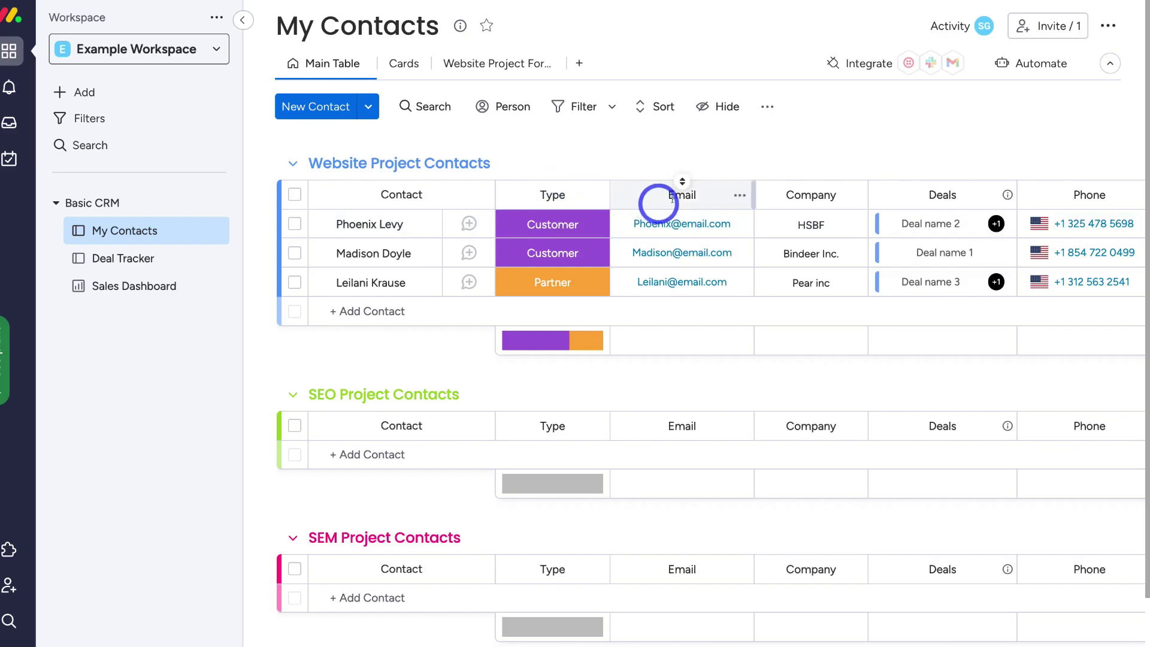
scroll(883, 198, right, 5)
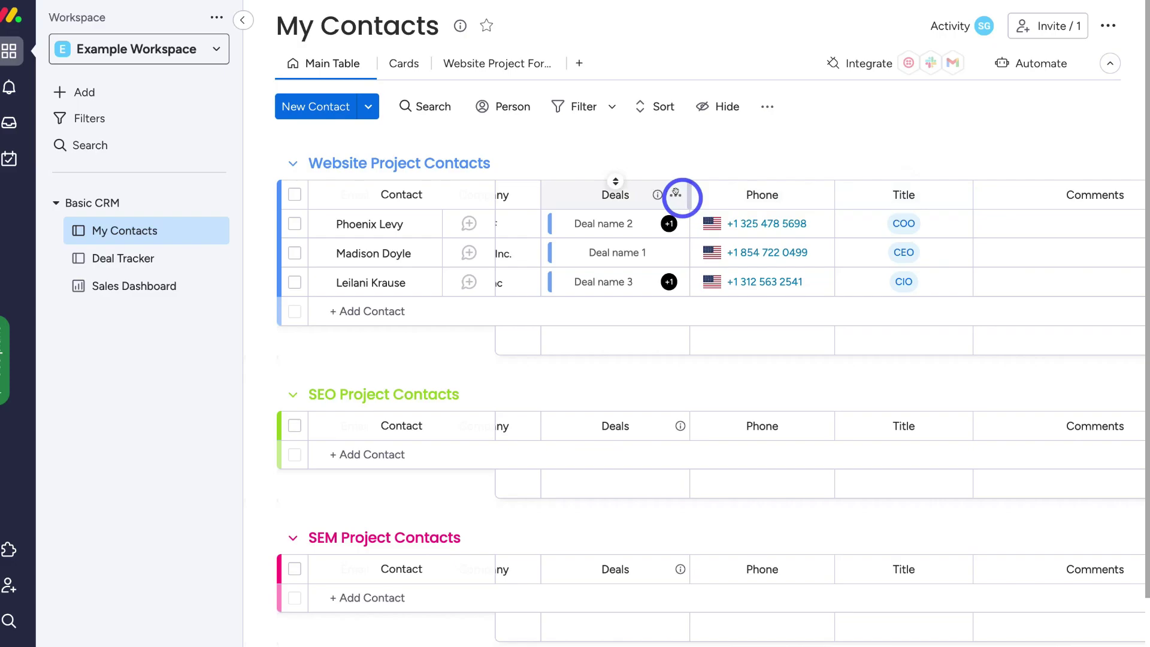
scroll(676, 193, left, 5)
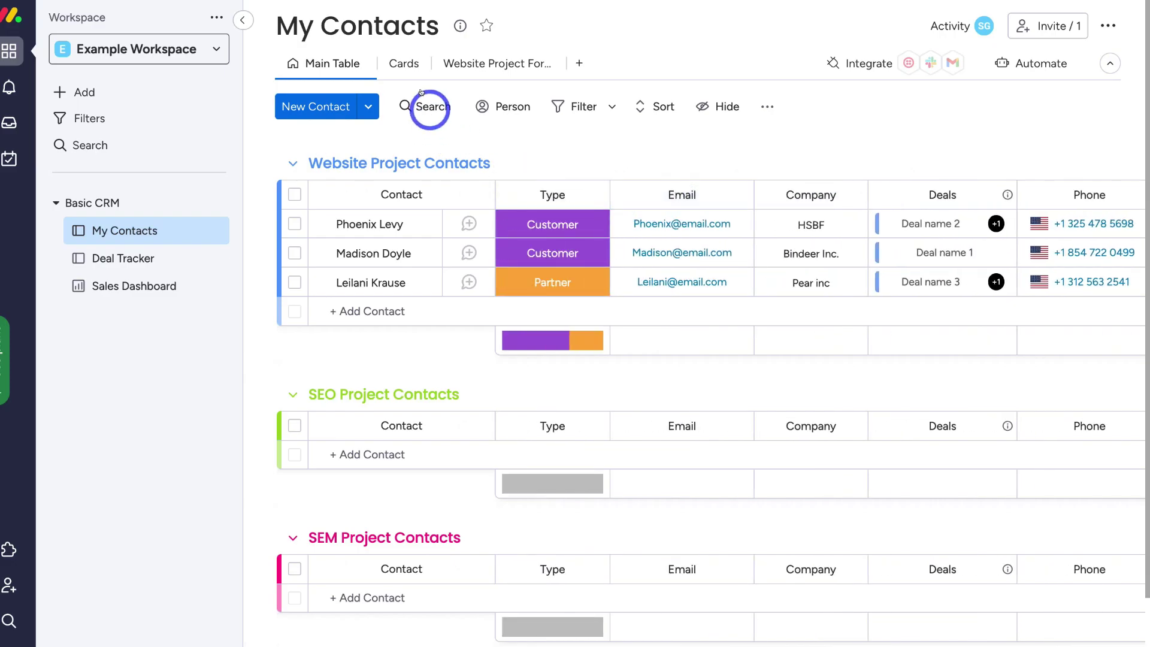
click(473, 58)
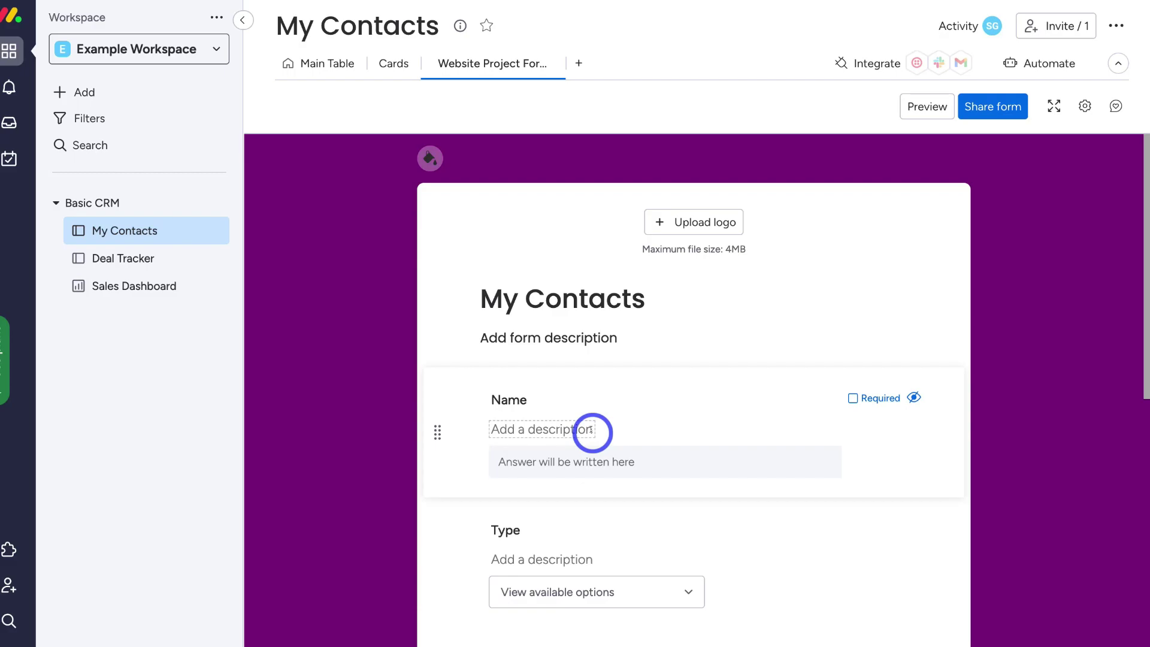
scroll(590, 429, down, 3)
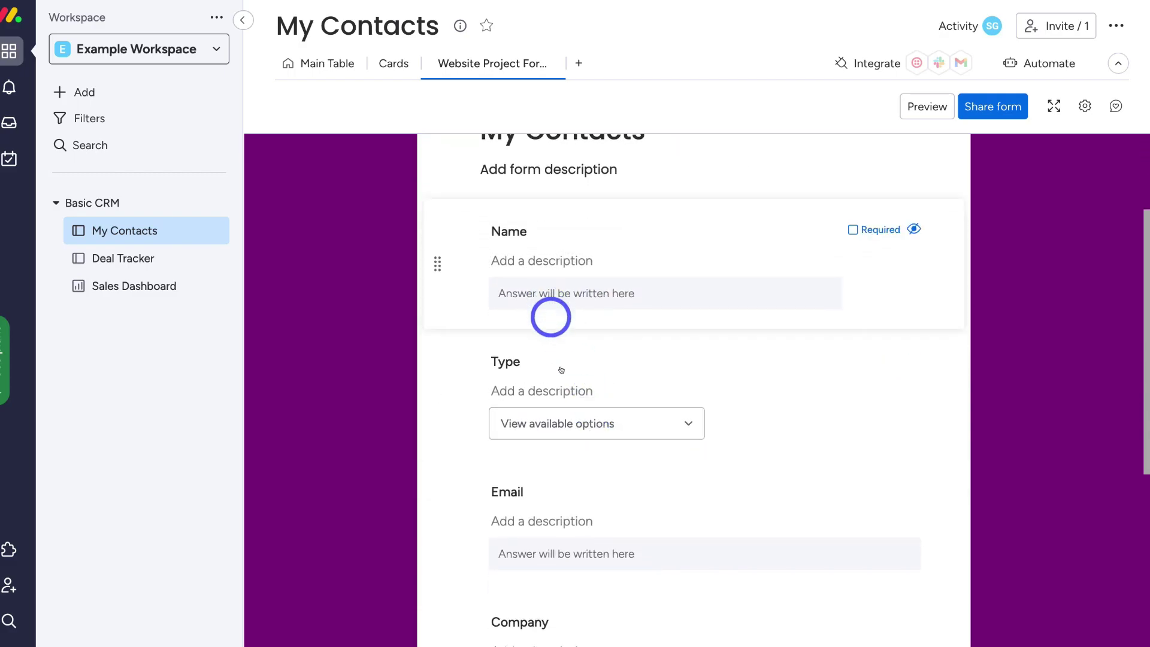
scroll(561, 369, down, 3)
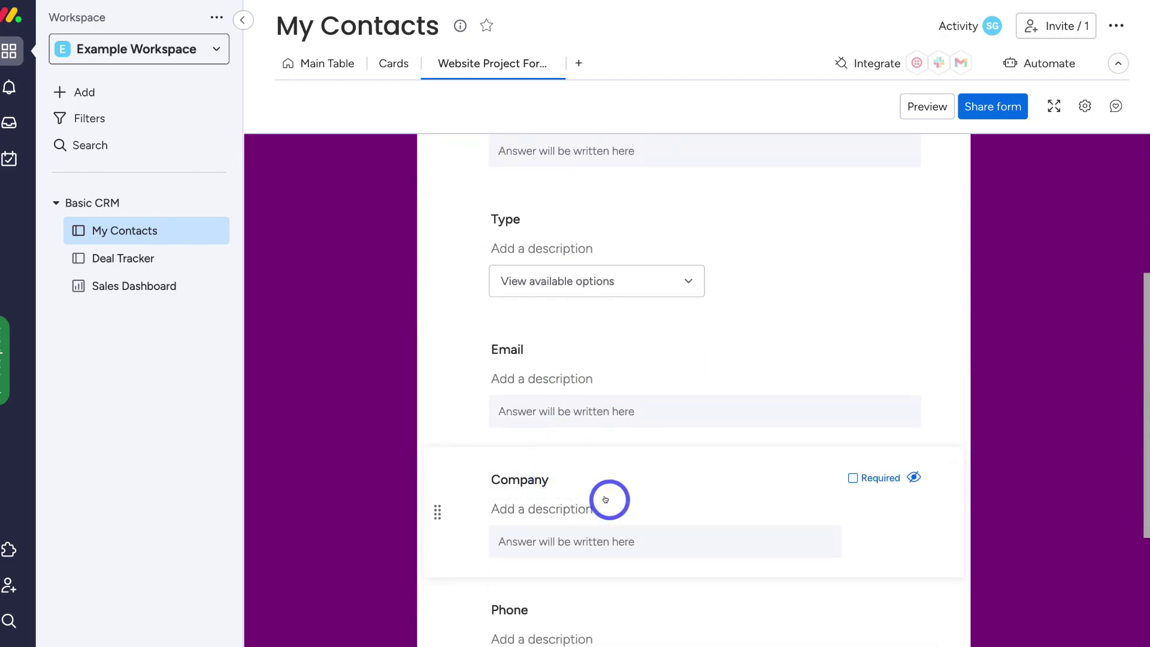
scroll(578, 415, up, 4)
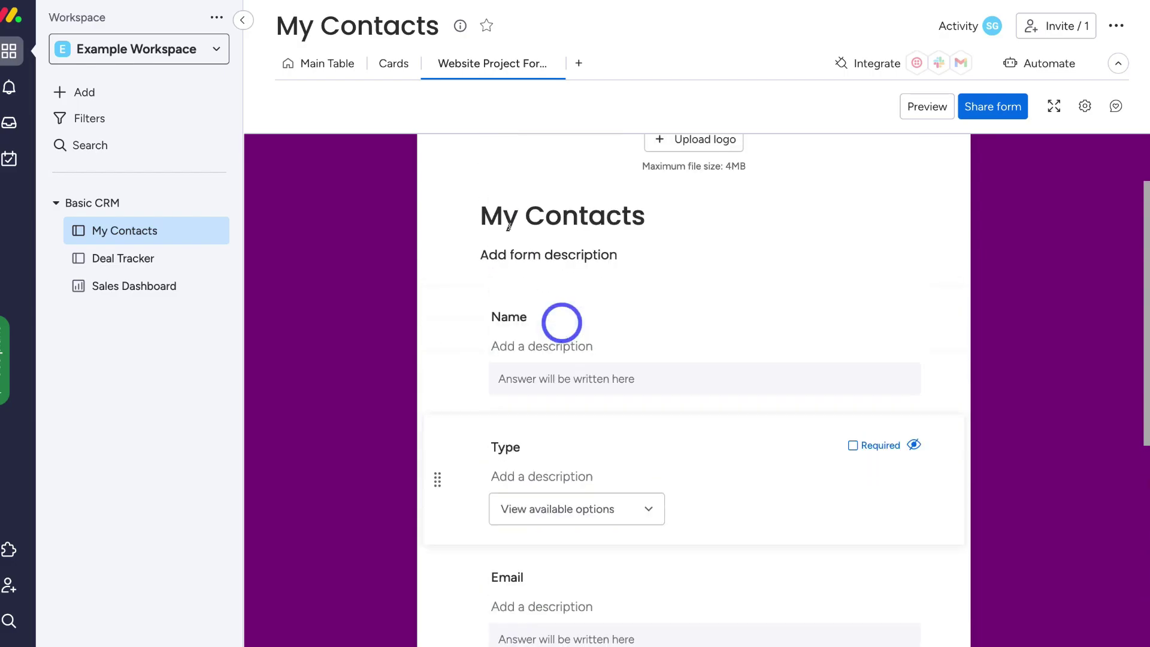
scroll(561, 322, up, 2)
click(321, 60)
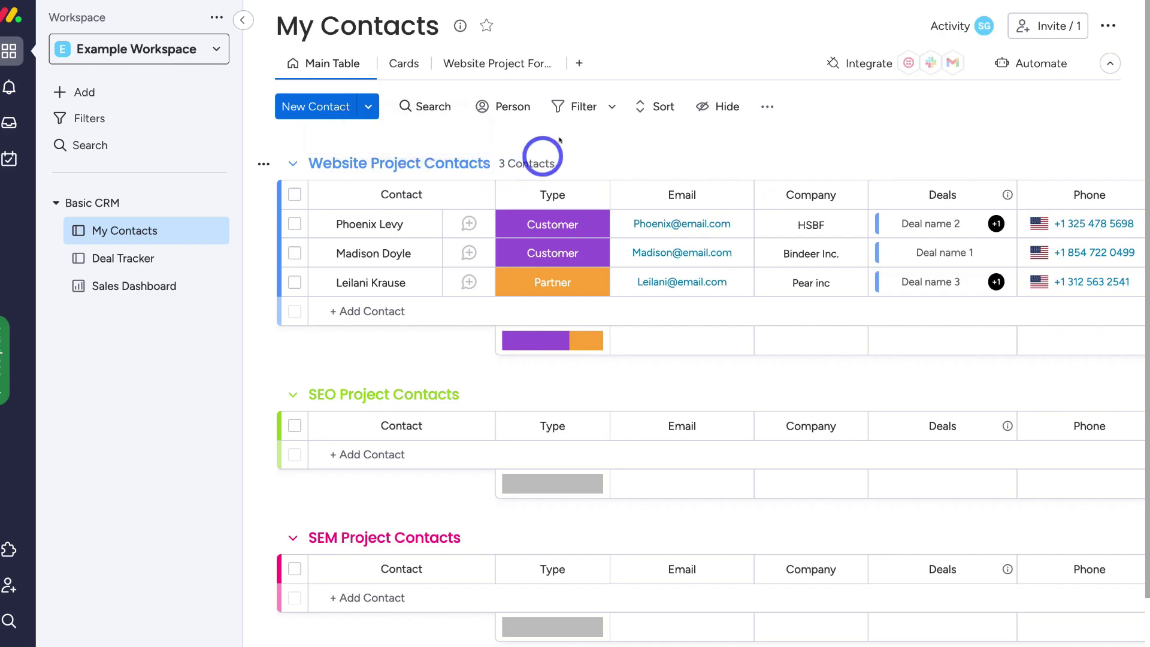
Step: Retitle the form 'Website Design' and paste in its website-inquiry description
click(473, 63)
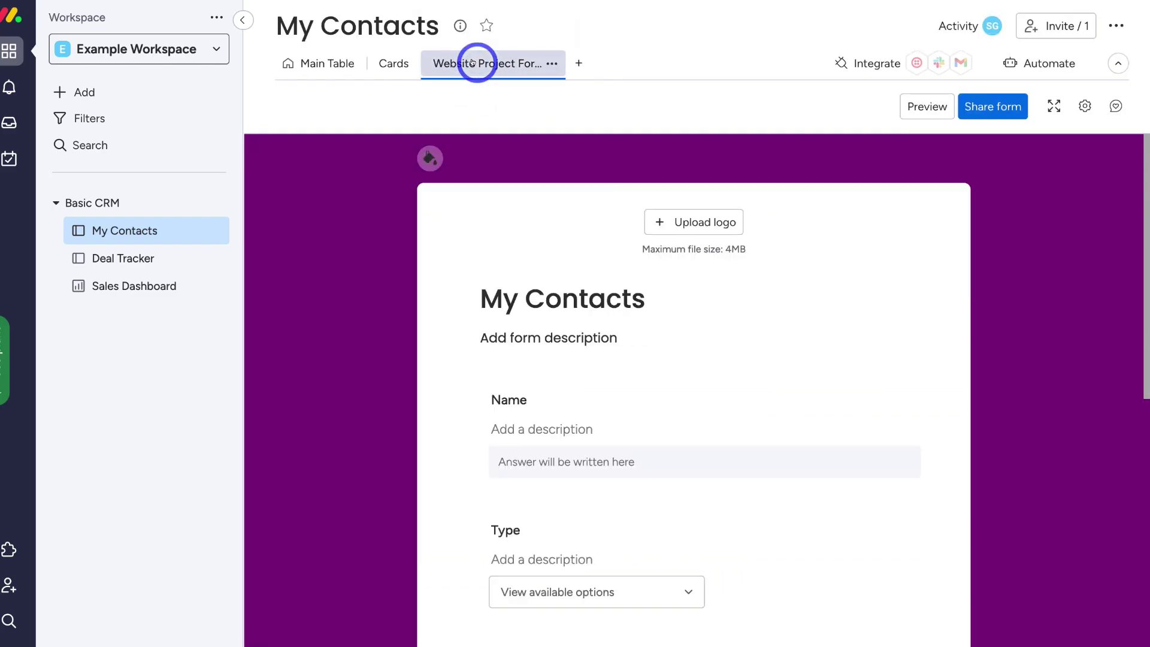
click(559, 299)
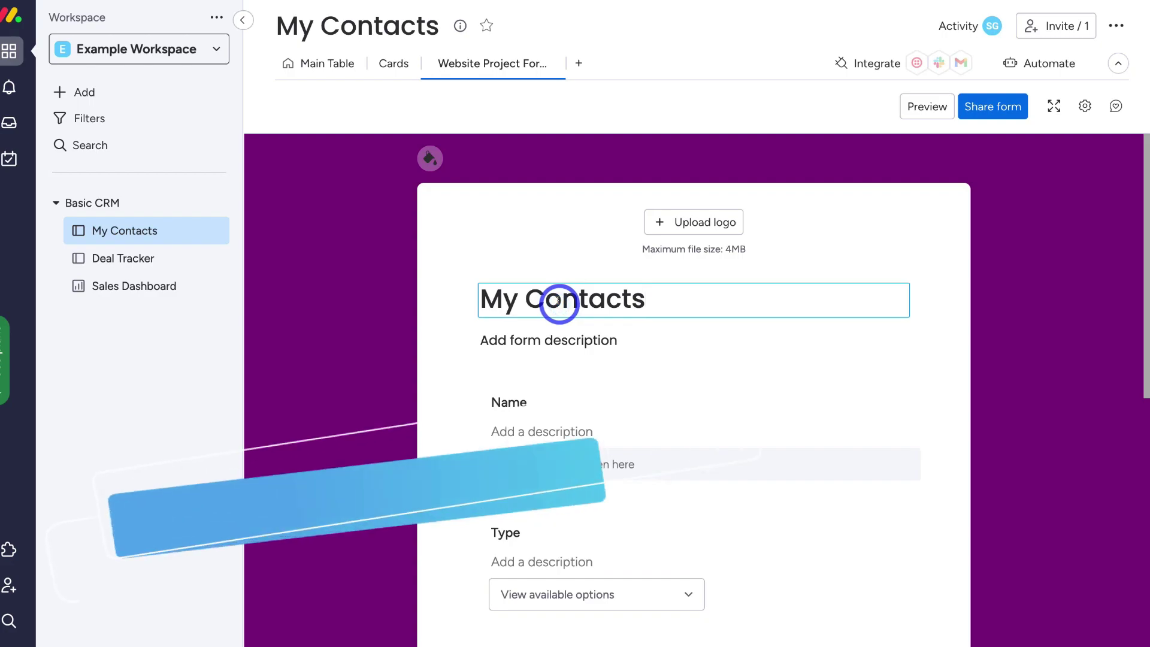
drag(657, 303, 483, 303)
text(Website Design)
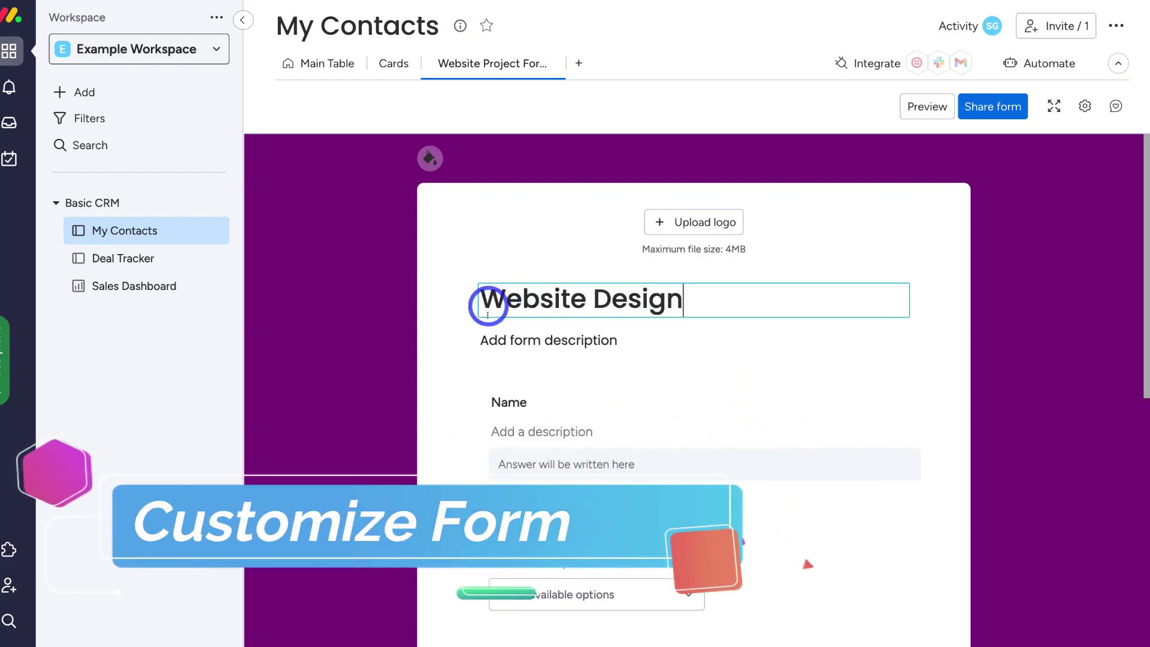
click(532, 339)
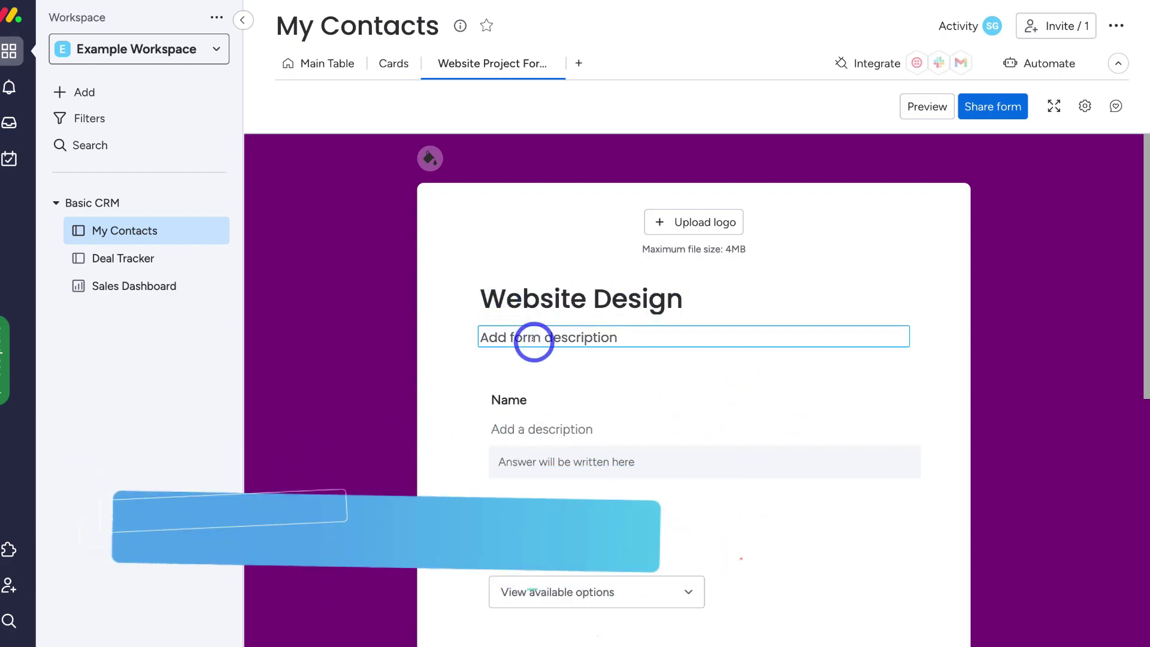
text(Simply fill out the information down below if you are interested in creating or redesigning your website.)
Step: Upload the Syndeo Media logo image to the form
click(670, 226)
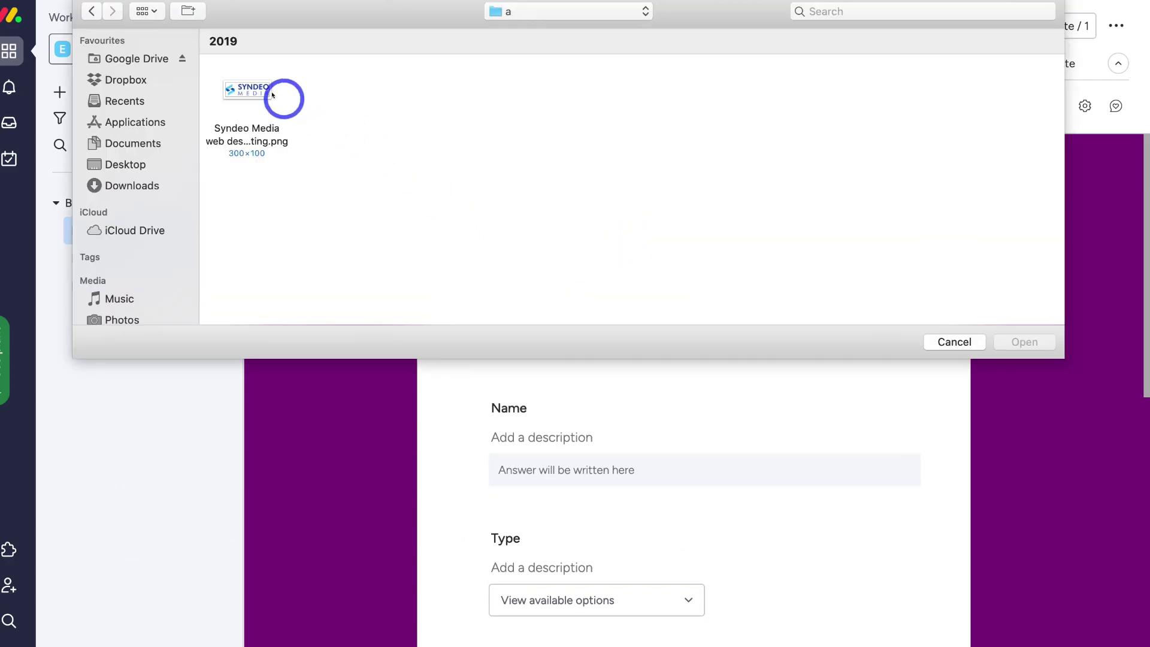
click(267, 92)
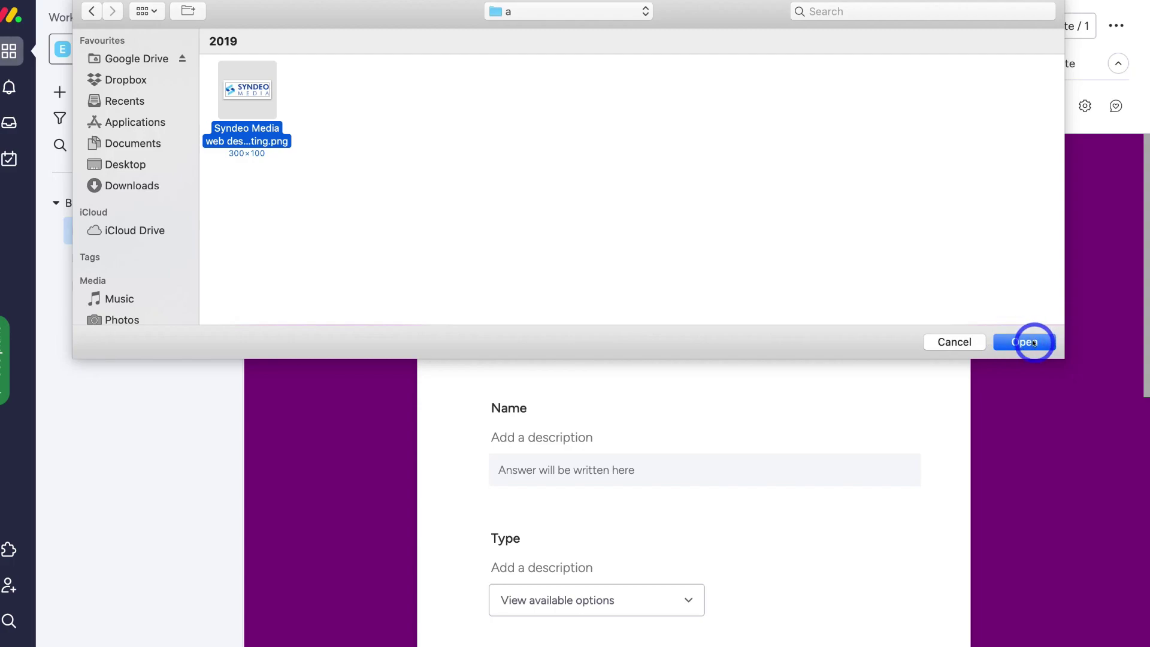
click(1034, 343)
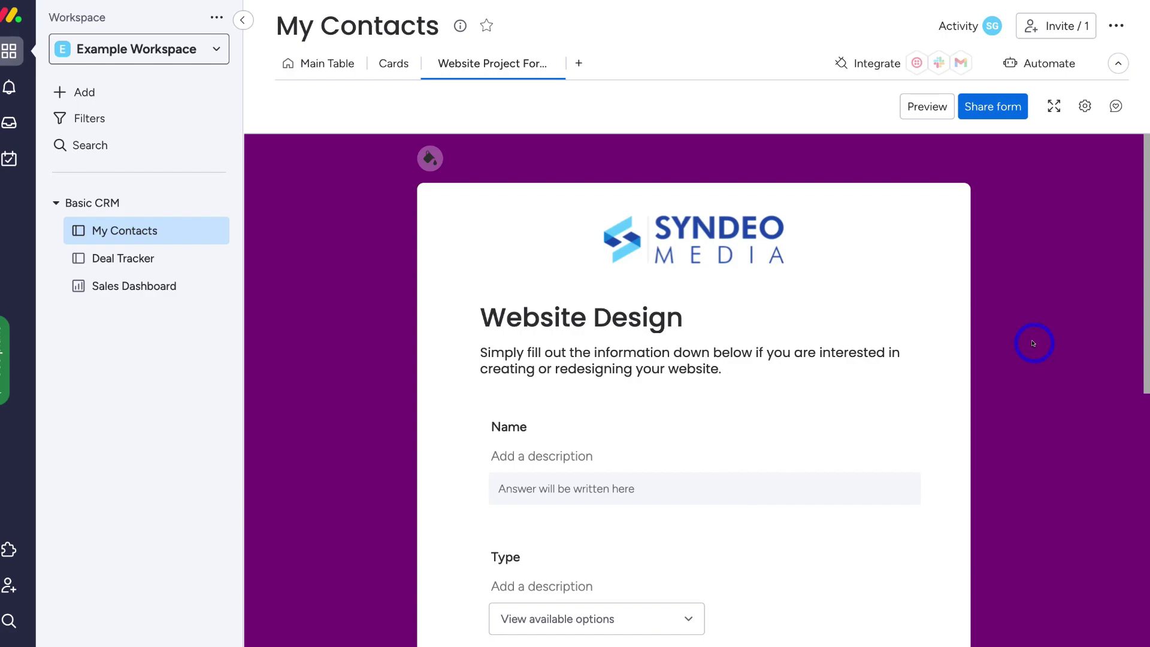
Step: Change the form background from purple to the blue swatch
mouse_move(707, 246)
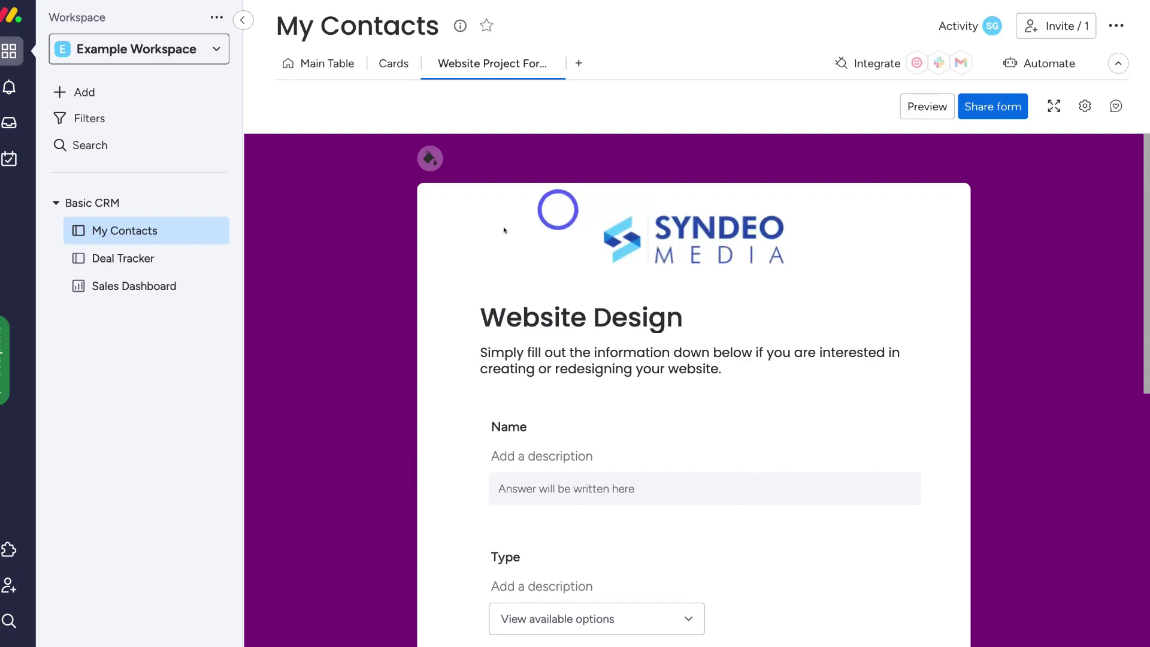
click(430, 158)
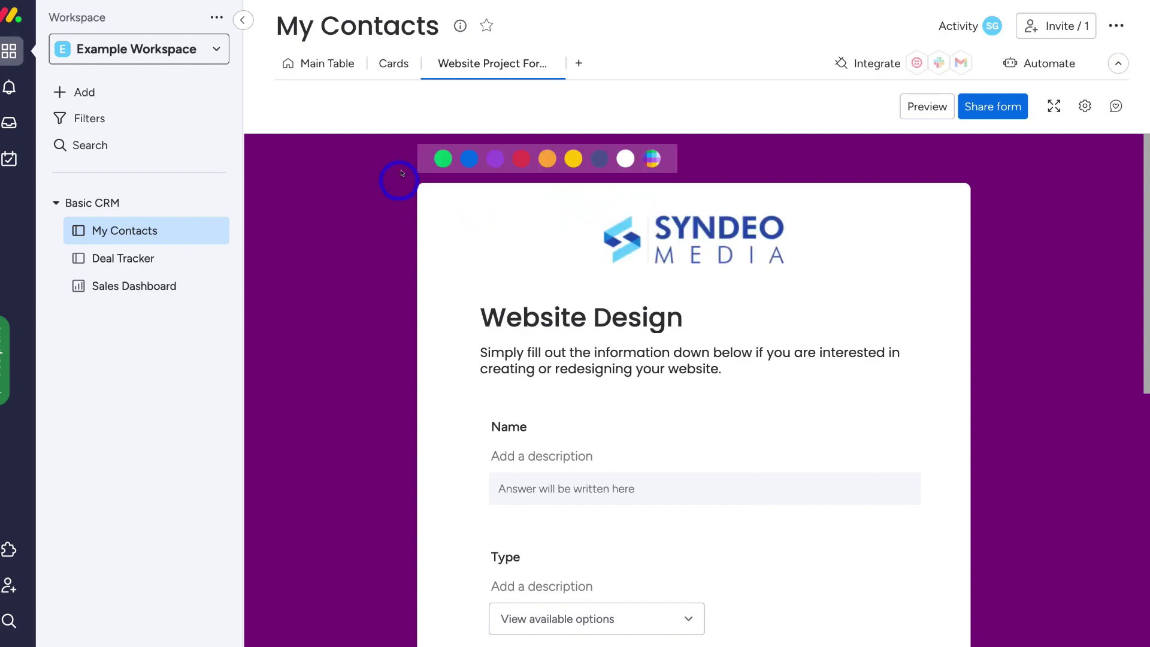
click(468, 159)
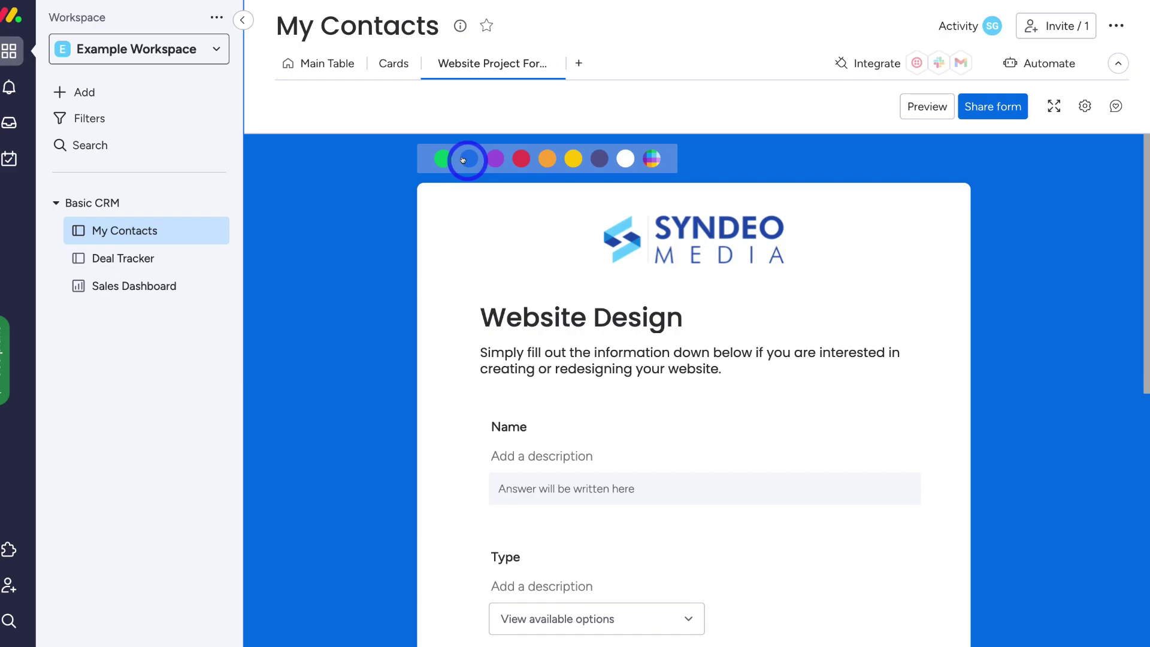
scroll(462, 159, down, 3)
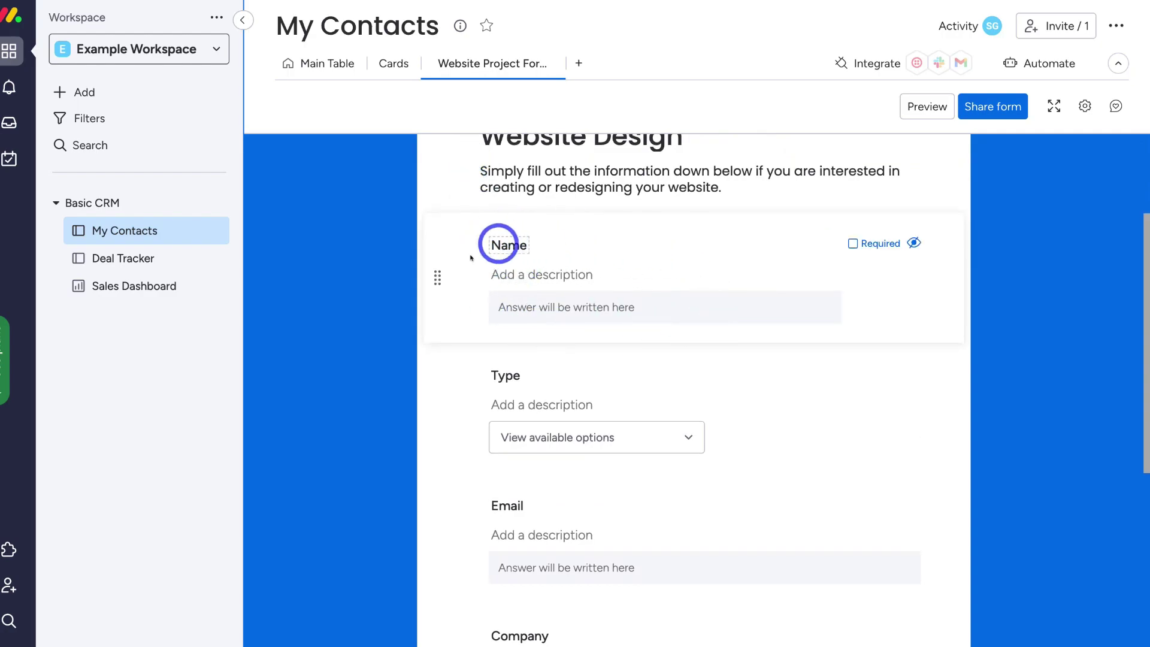
click(519, 245)
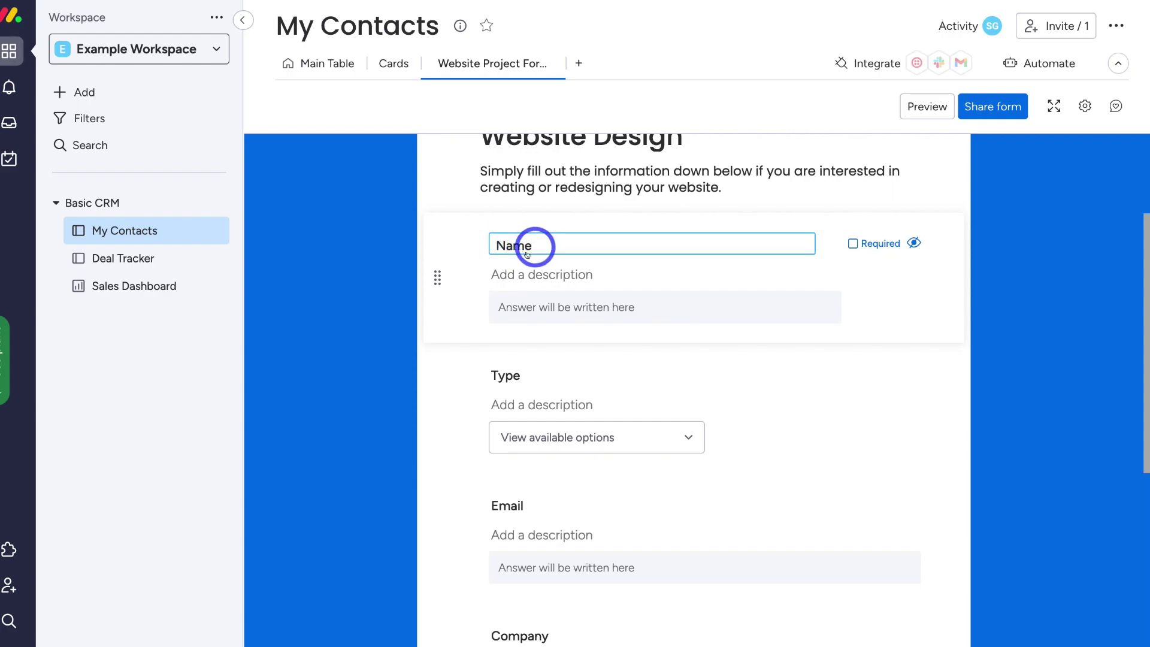
click(503, 273)
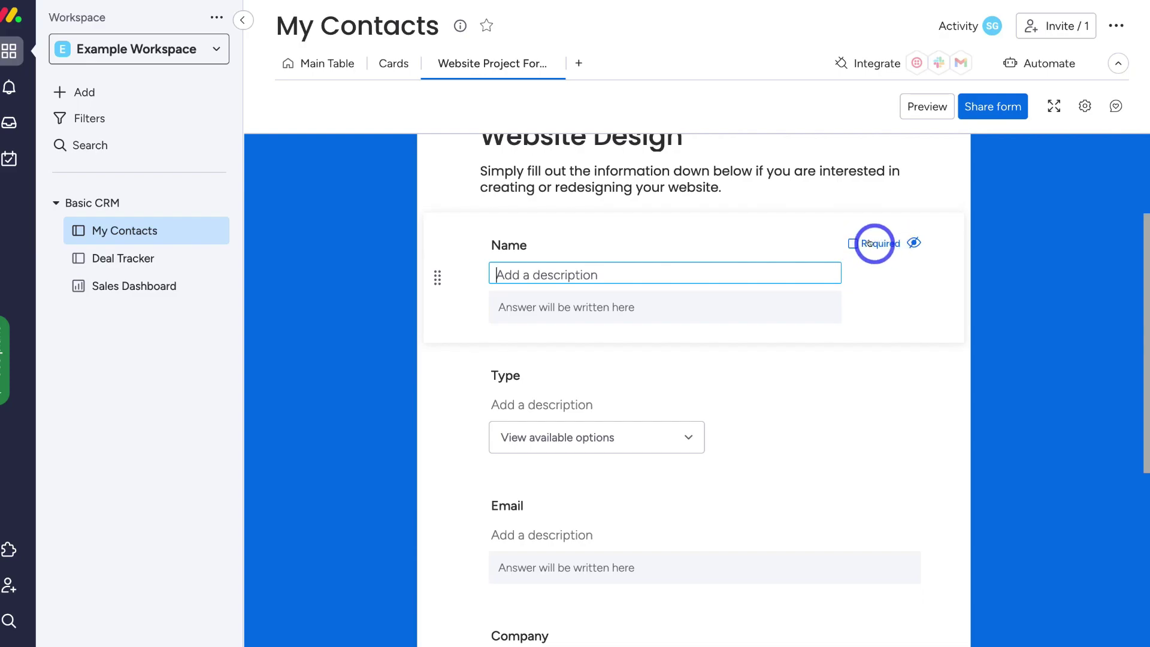
scroll(863, 243, up, 3)
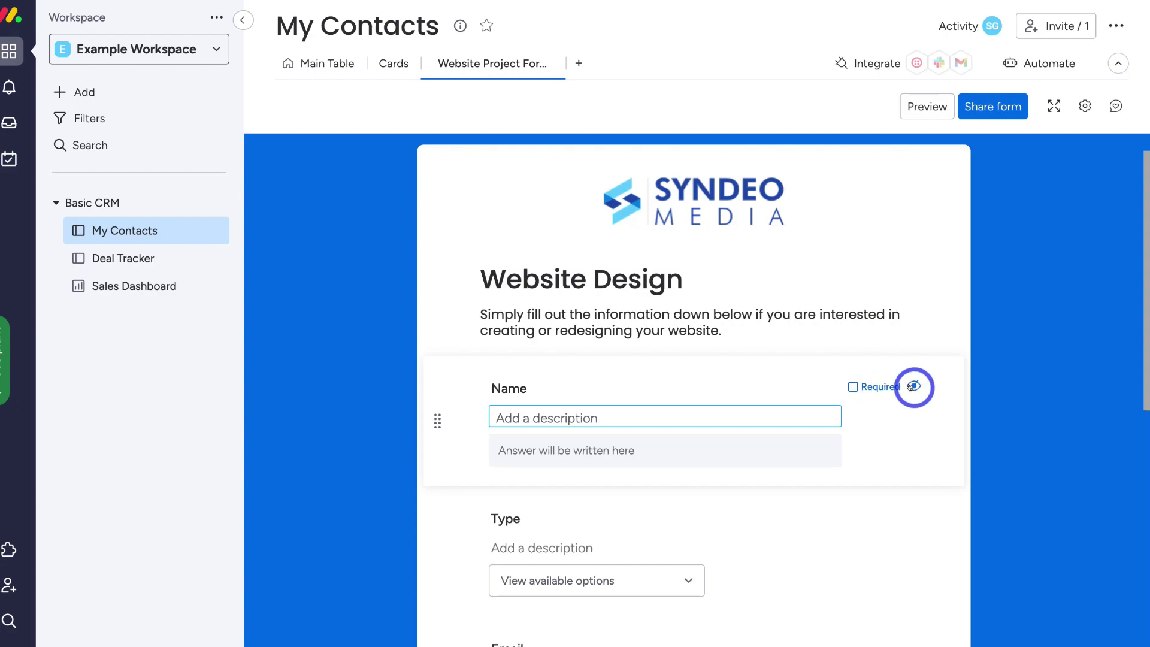
scroll(914, 387, down, 3)
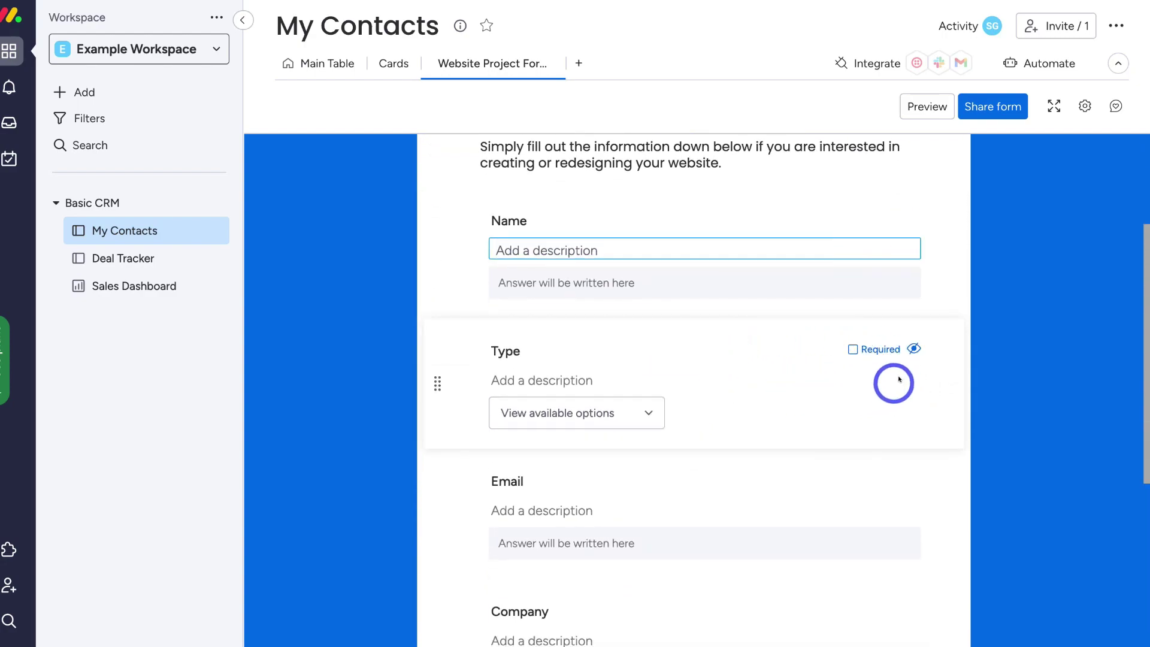
Step: Hide the Type question and make Phone required with location-based country prefix auto-fill
click(912, 349)
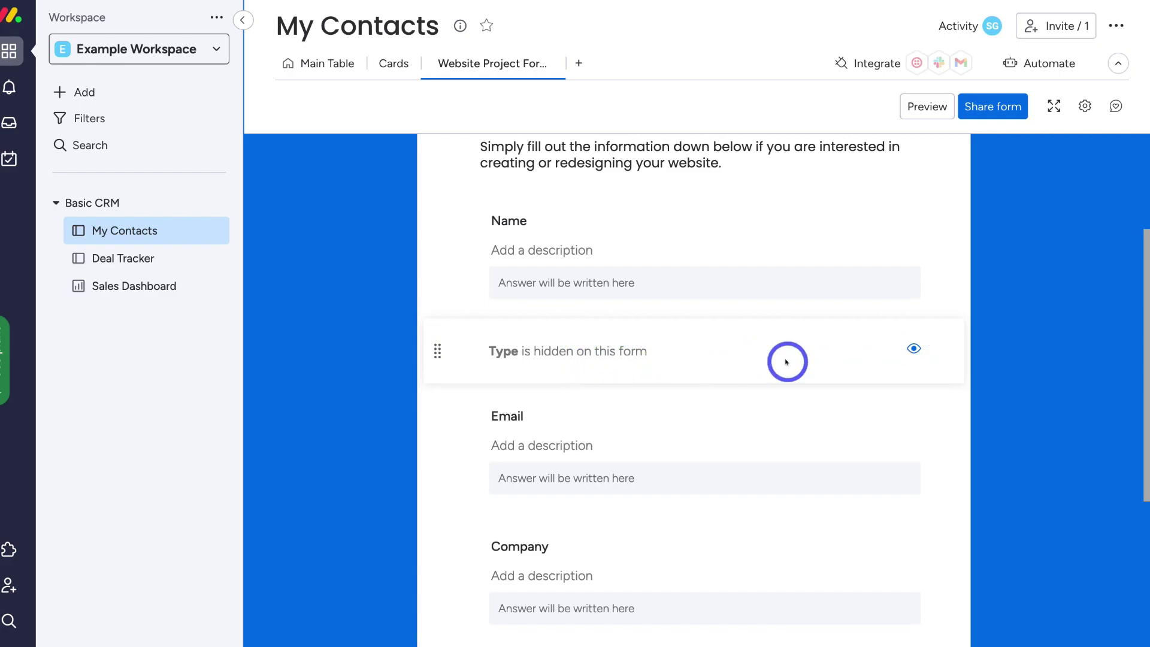
scroll(786, 360, down, 3)
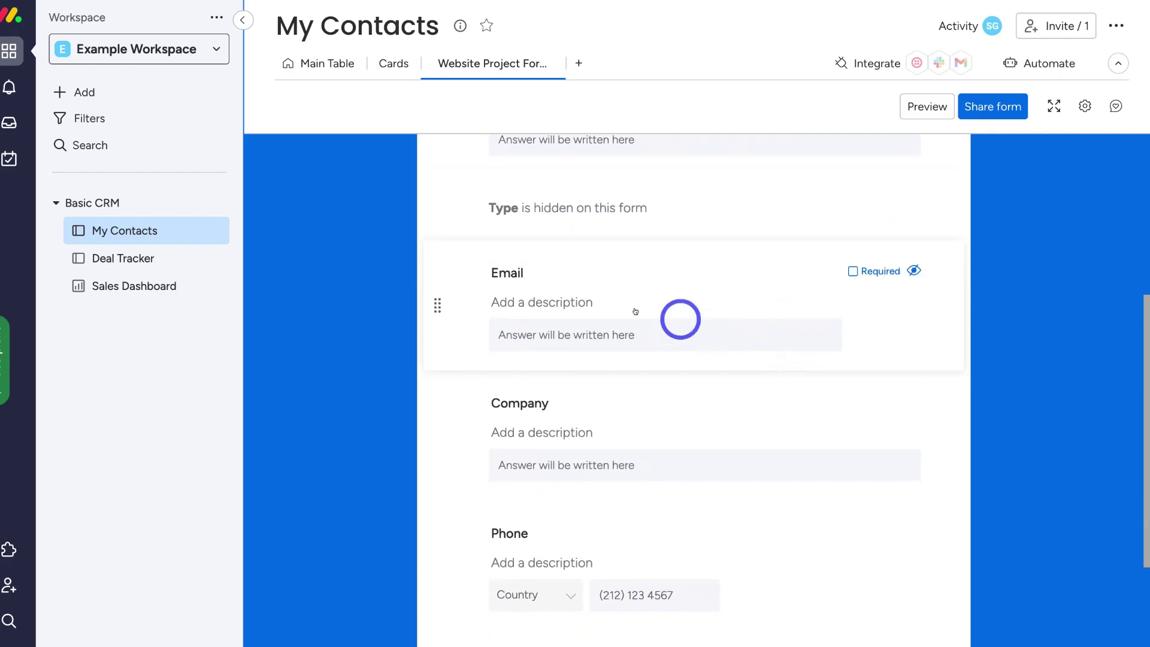
scroll(884, 309, down, 2)
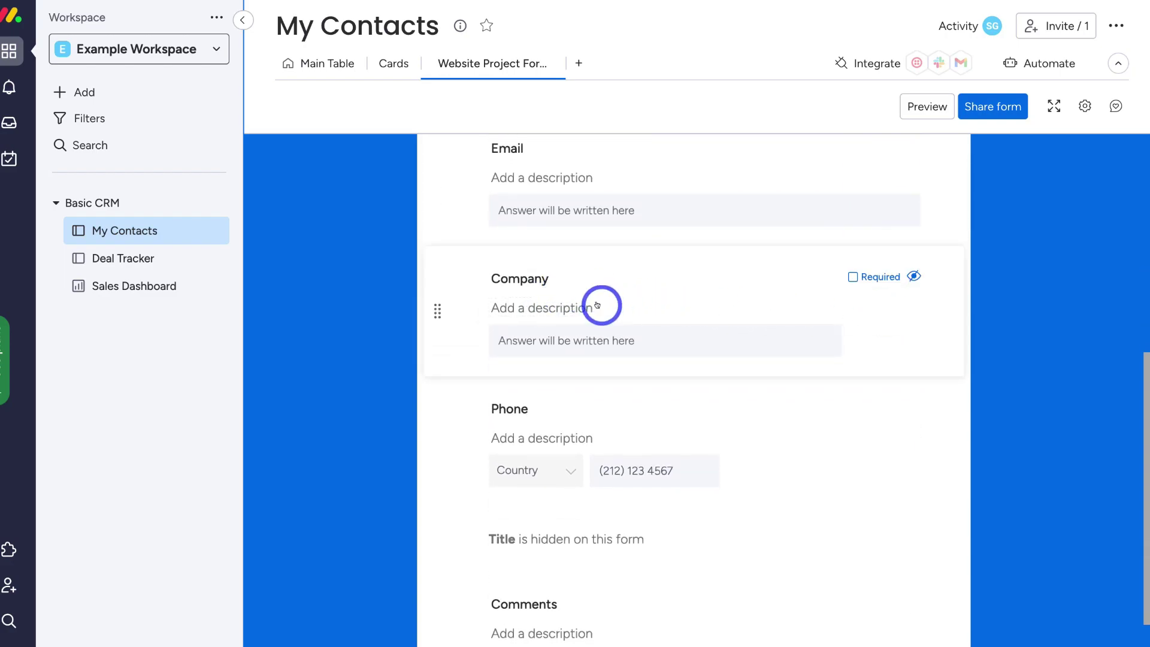
scroll(708, 300, down, 2)
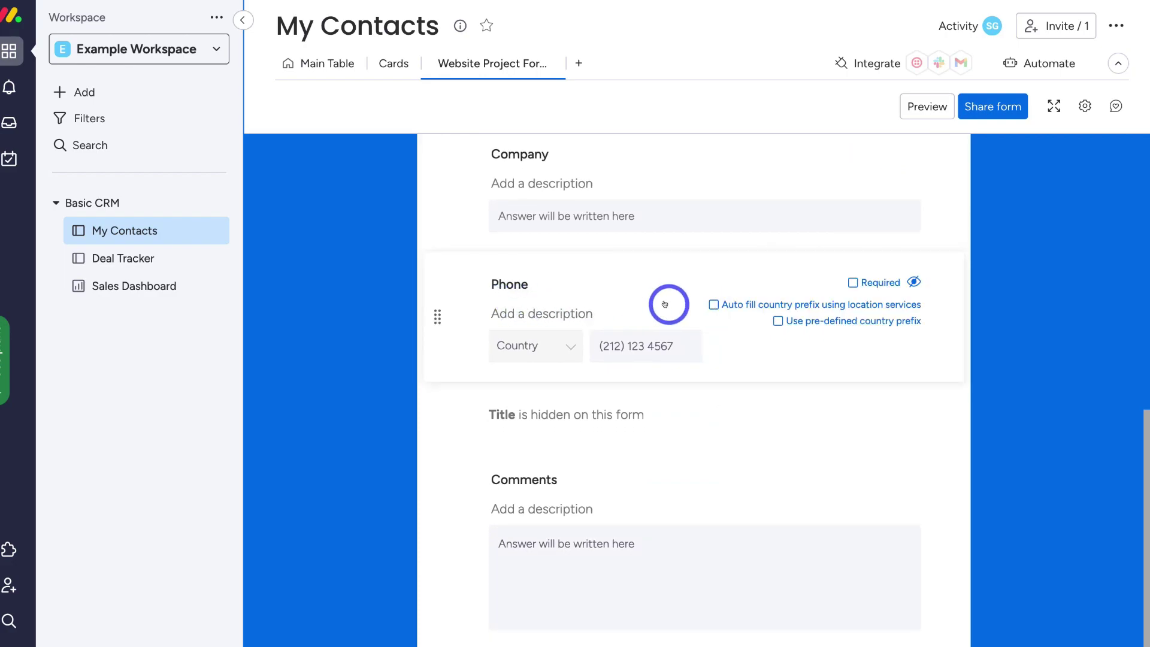
click(852, 282)
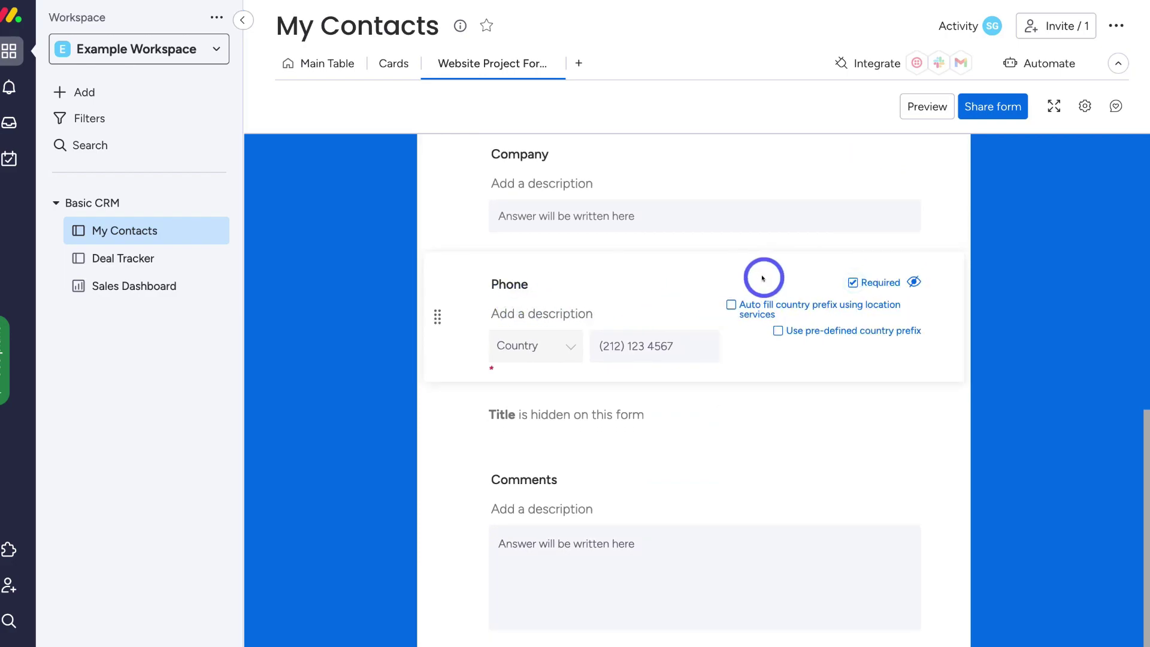
click(731, 304)
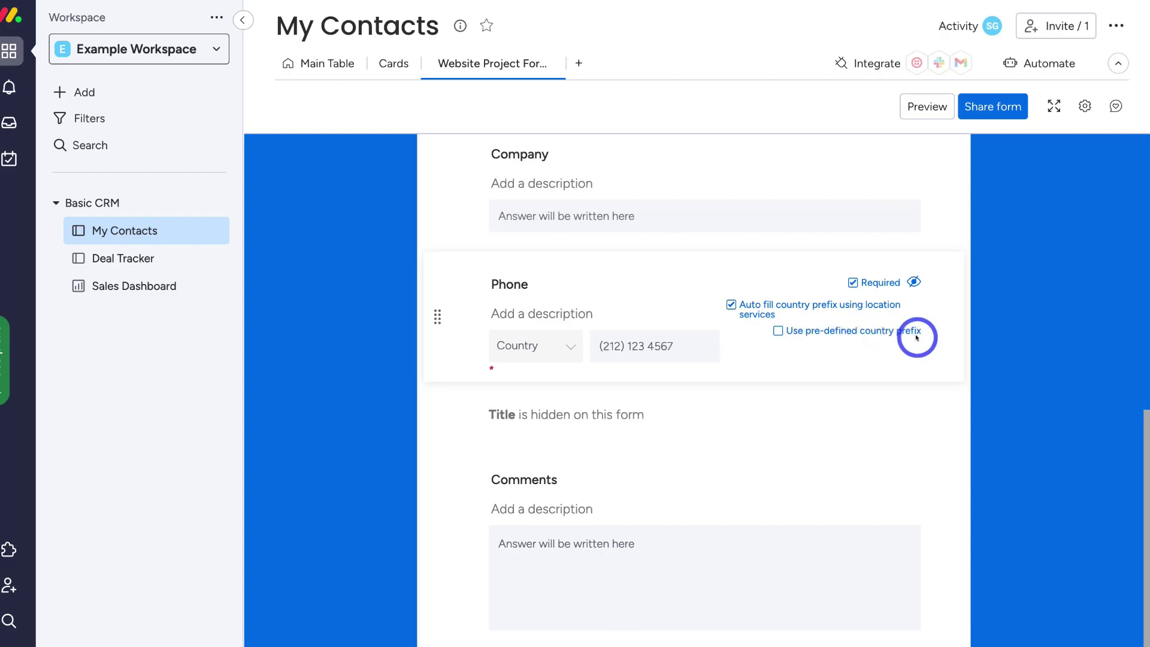
scroll(916, 337, down, 2)
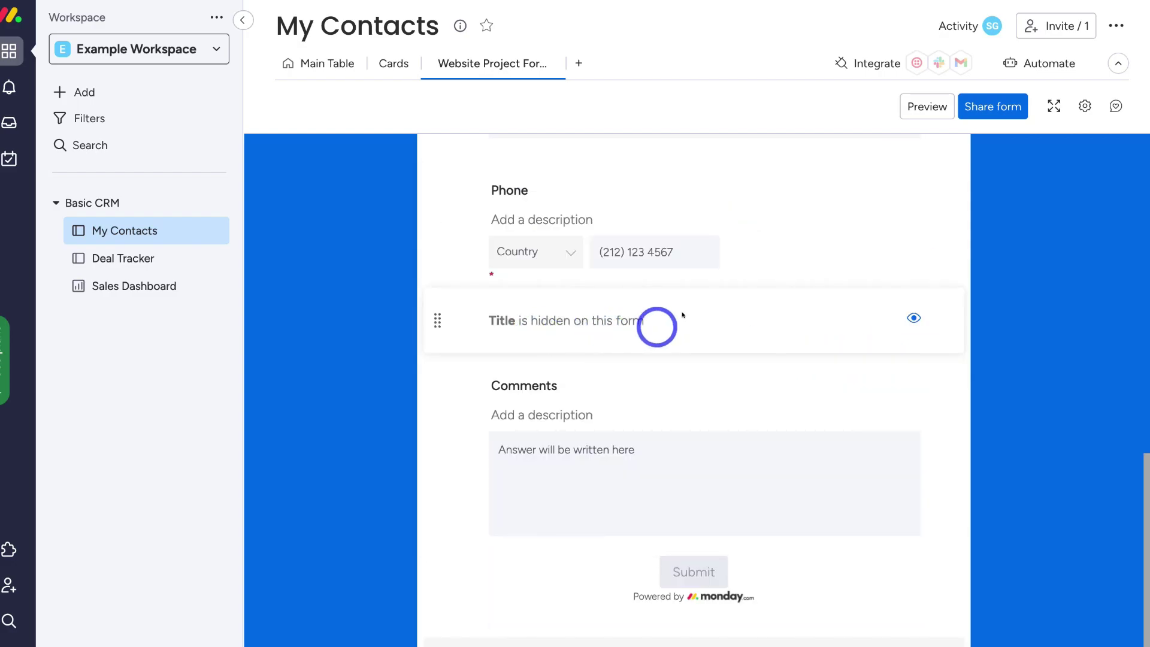
Step: Rename the Comments question to 'Relevant Information' and paste its project-details description
click(539, 386)
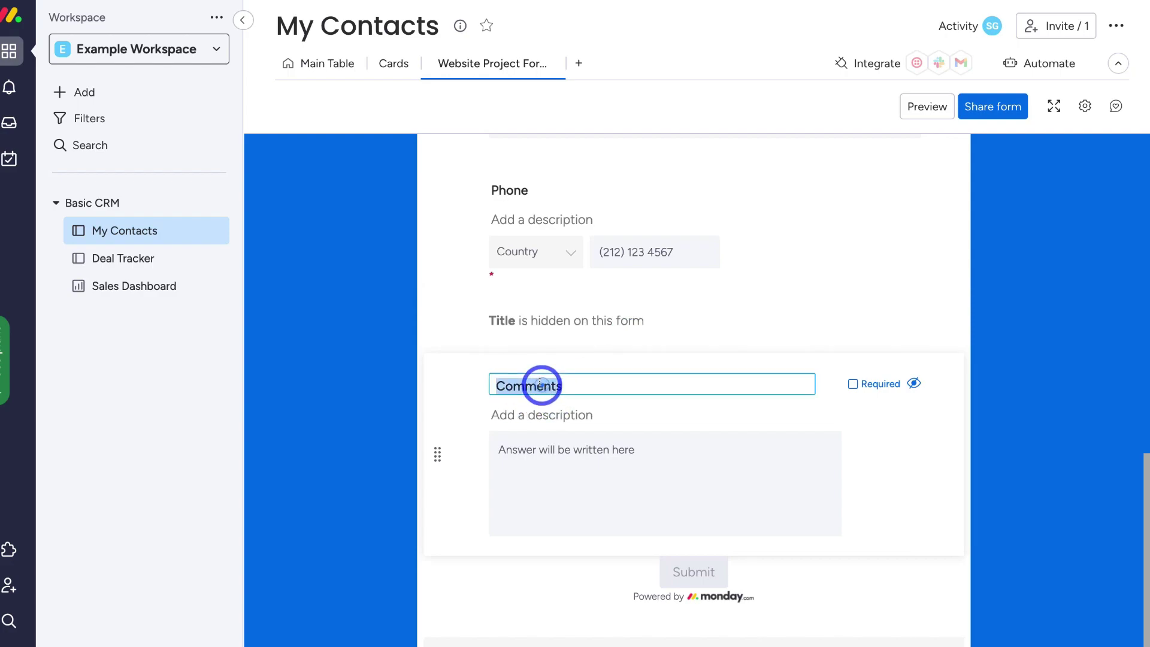
text(Relevant Information)
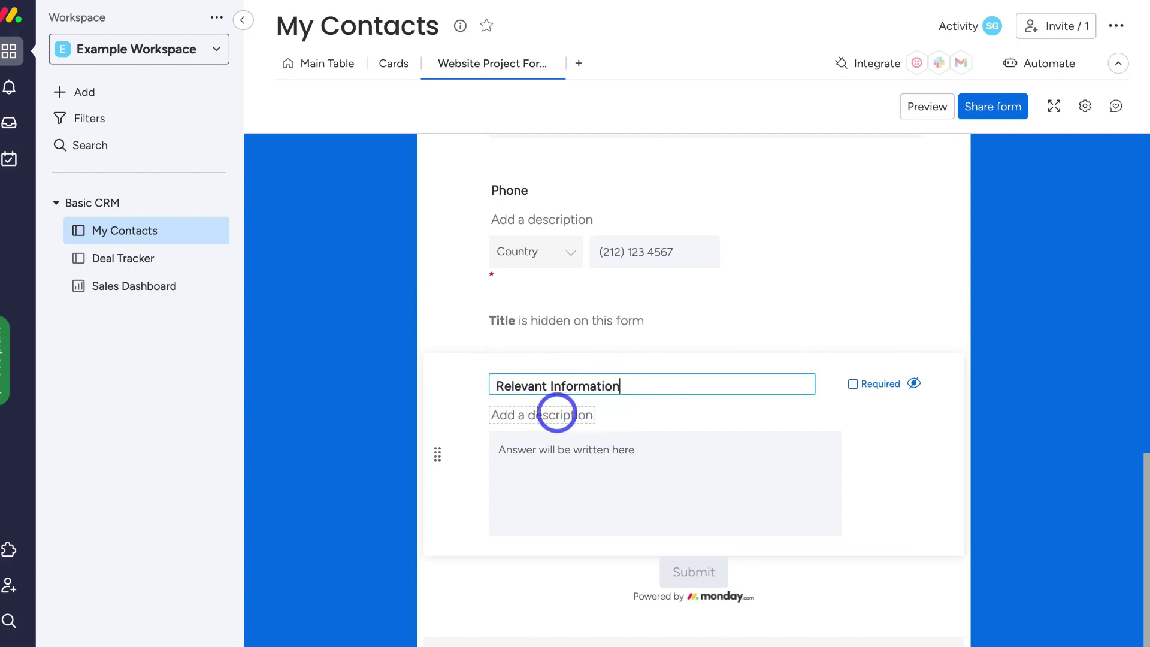
key(Return)
click(521, 412)
text(Please add relevant information that will help us understand the nature of your project.)
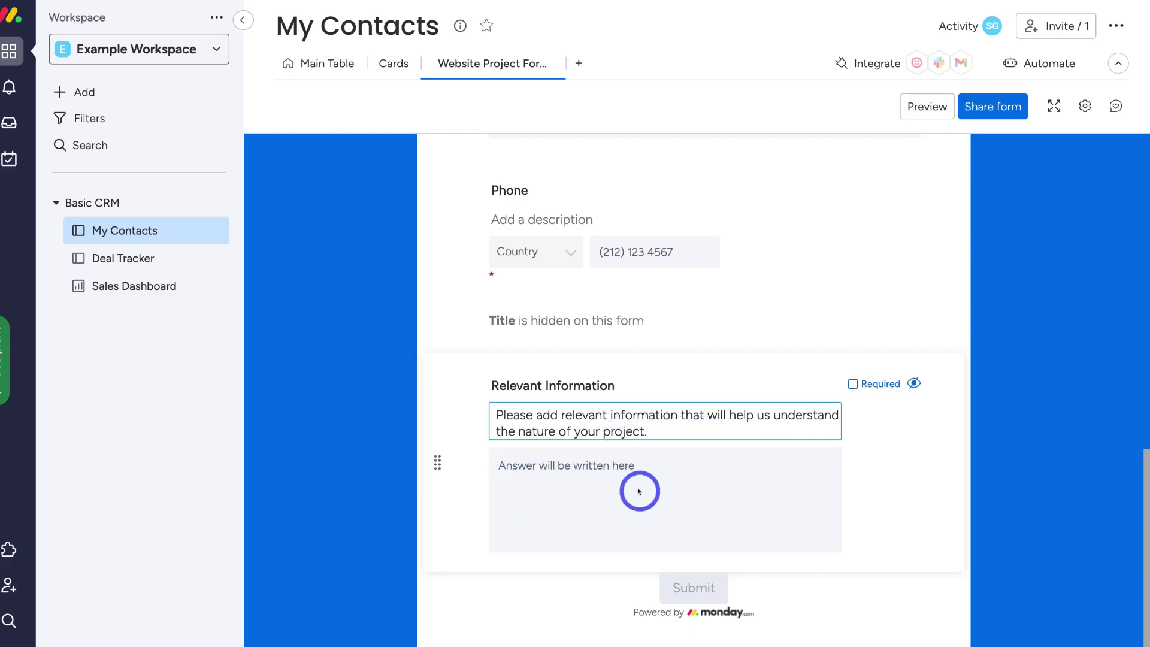
scroll(639, 491, up, 6)
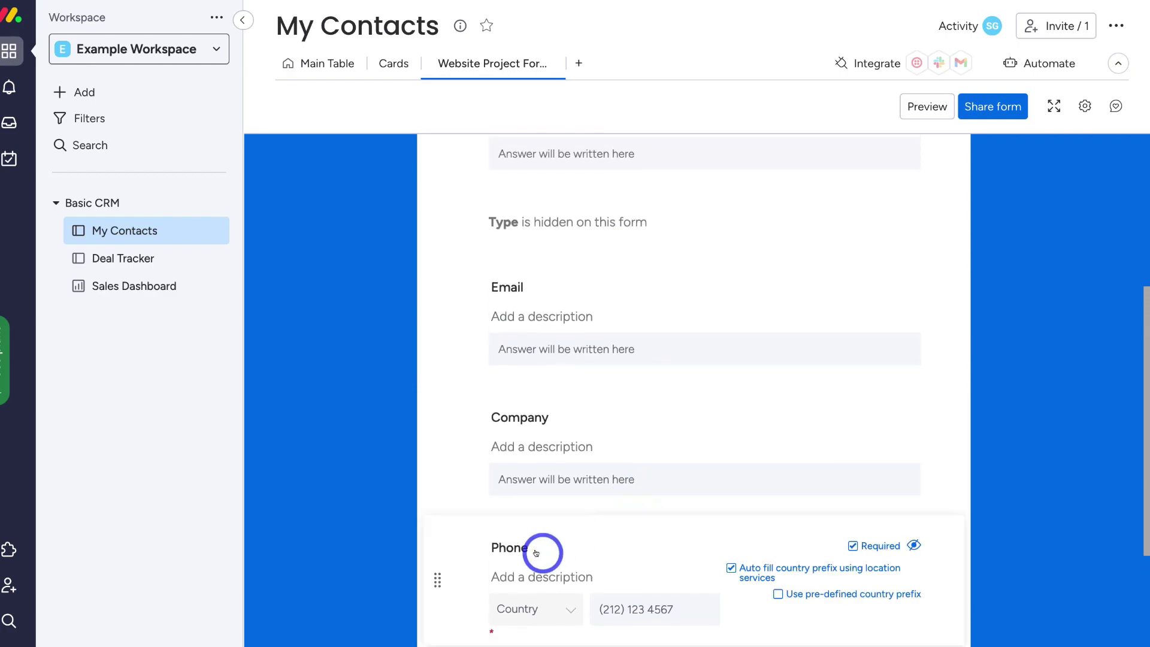
drag(437, 580, 540, 292)
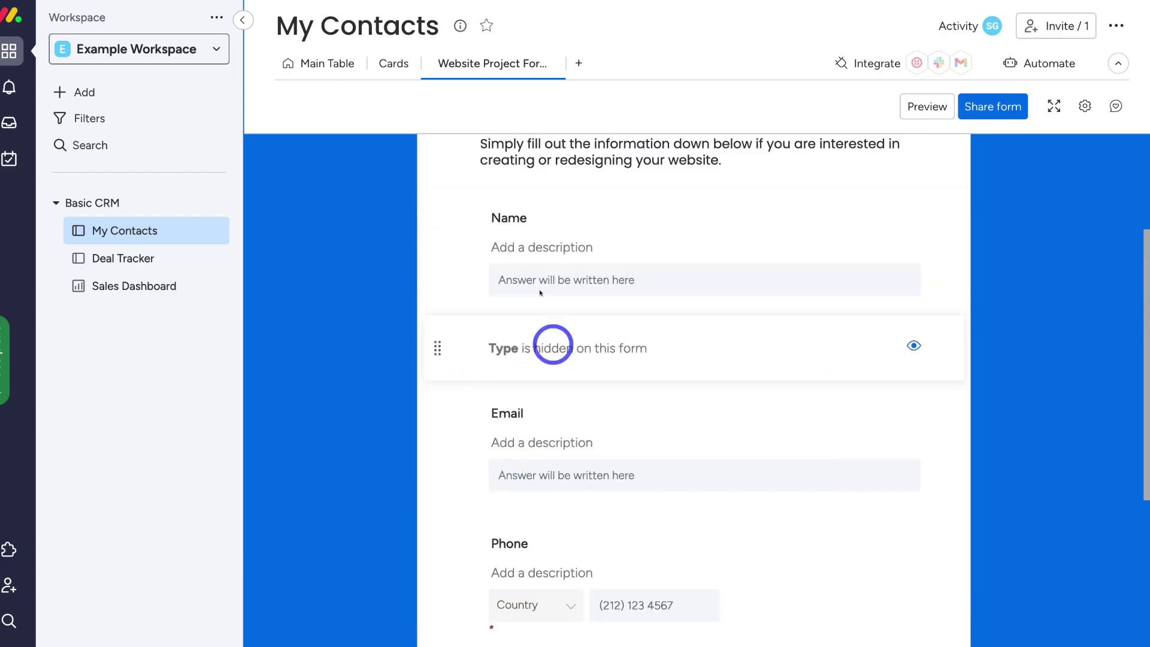
scroll(512, 436, down, 5)
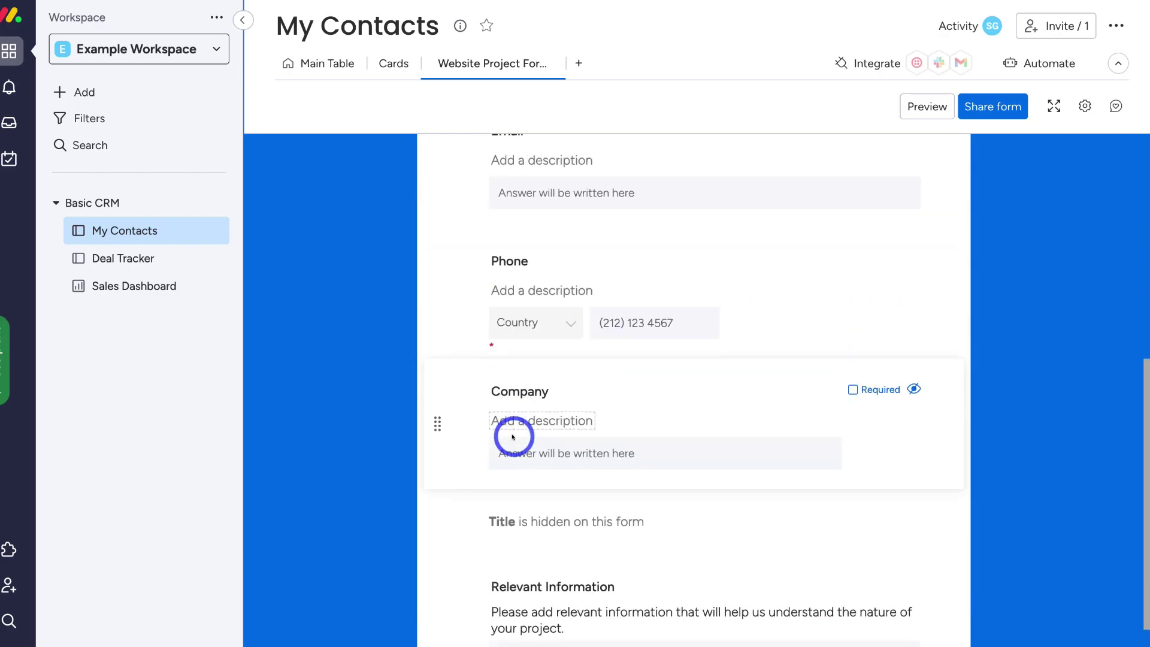
scroll(514, 413, down, 2)
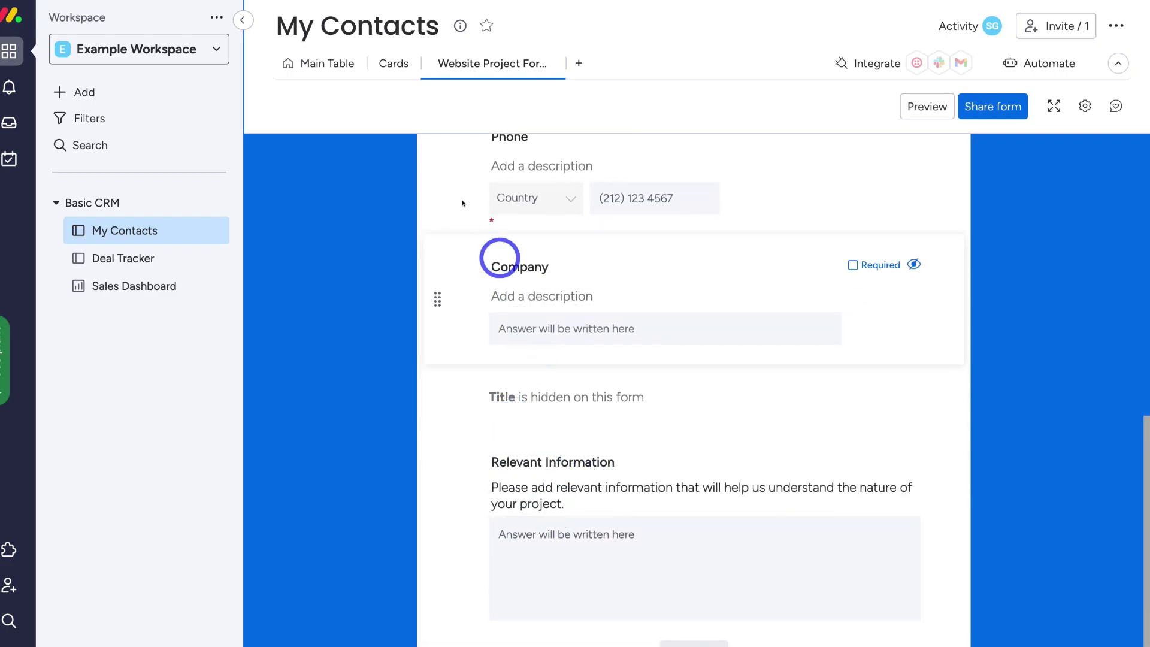
Step: Add a Files column after Comments on the My Contacts main table
click(313, 63)
scroll(845, 237, right, 5)
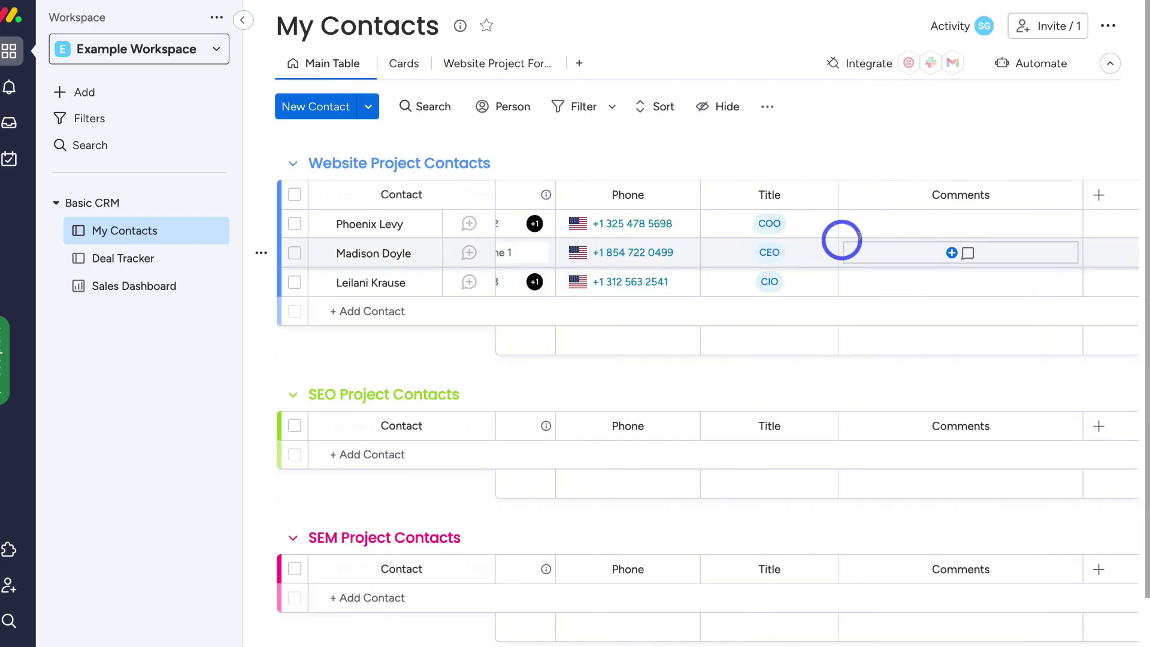
click(1098, 195)
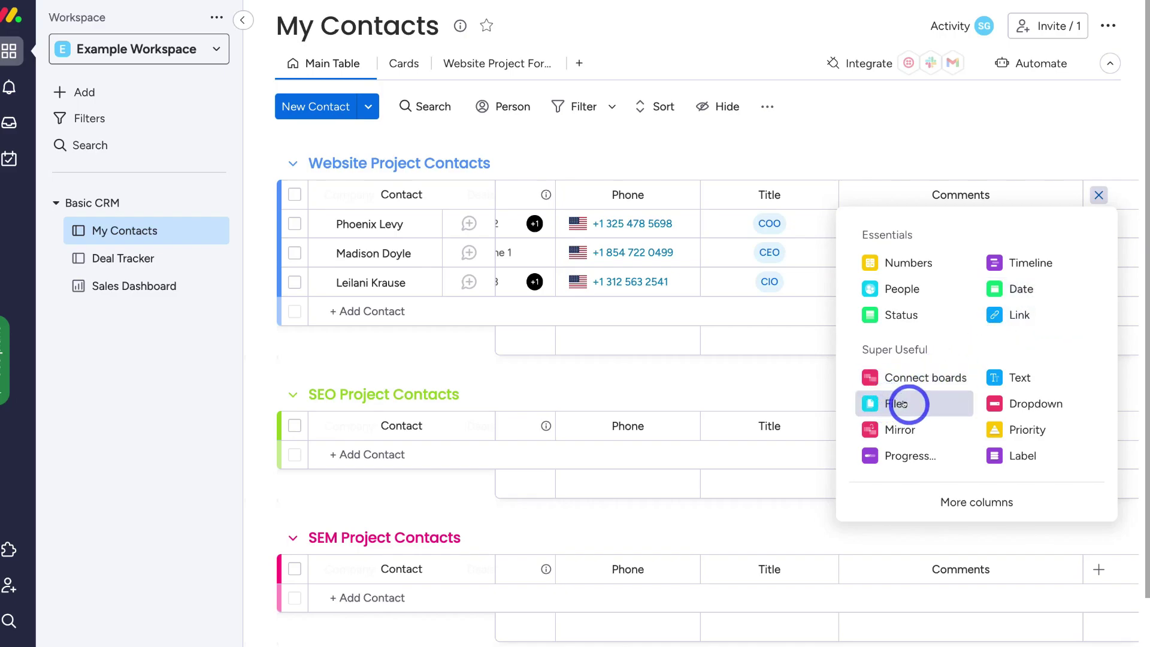
click(933, 403)
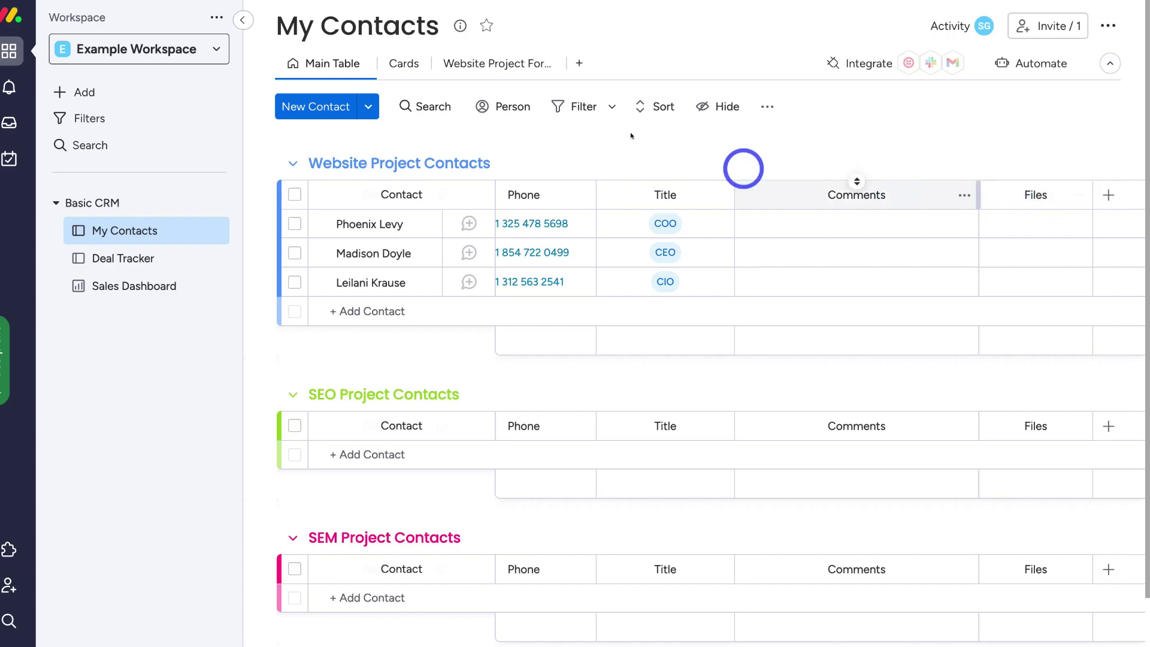
Step: Unhide the Files question on the form with the description 'Please add relevant files'
click(500, 67)
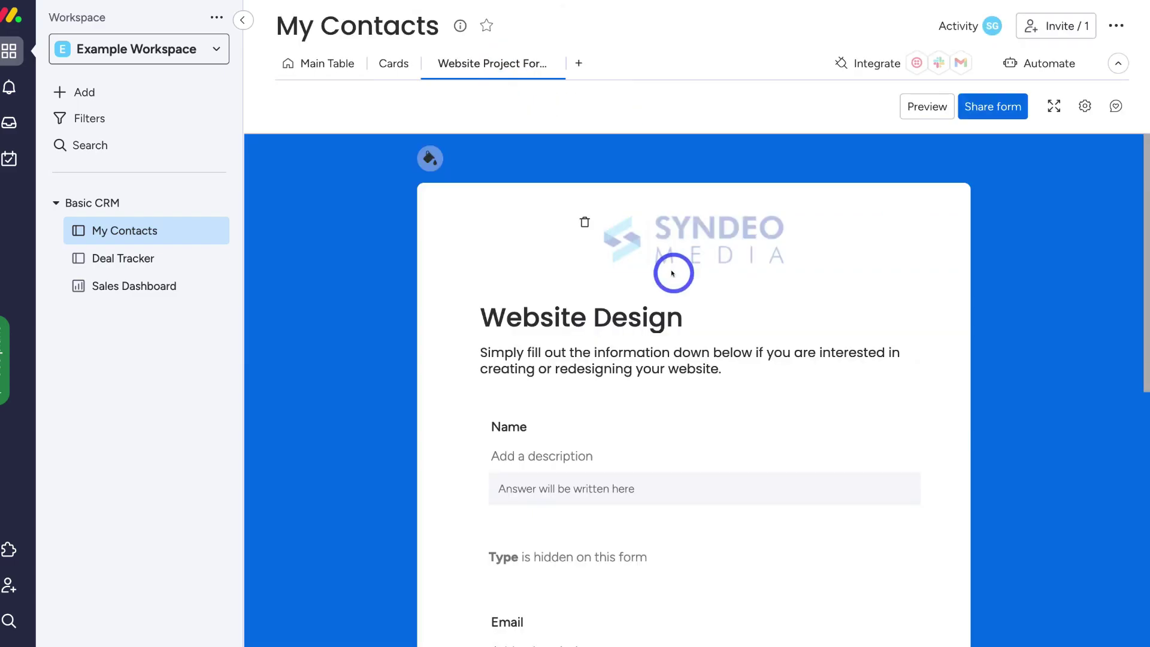
scroll(672, 268, down, 5)
scroll(671, 268, down, 8)
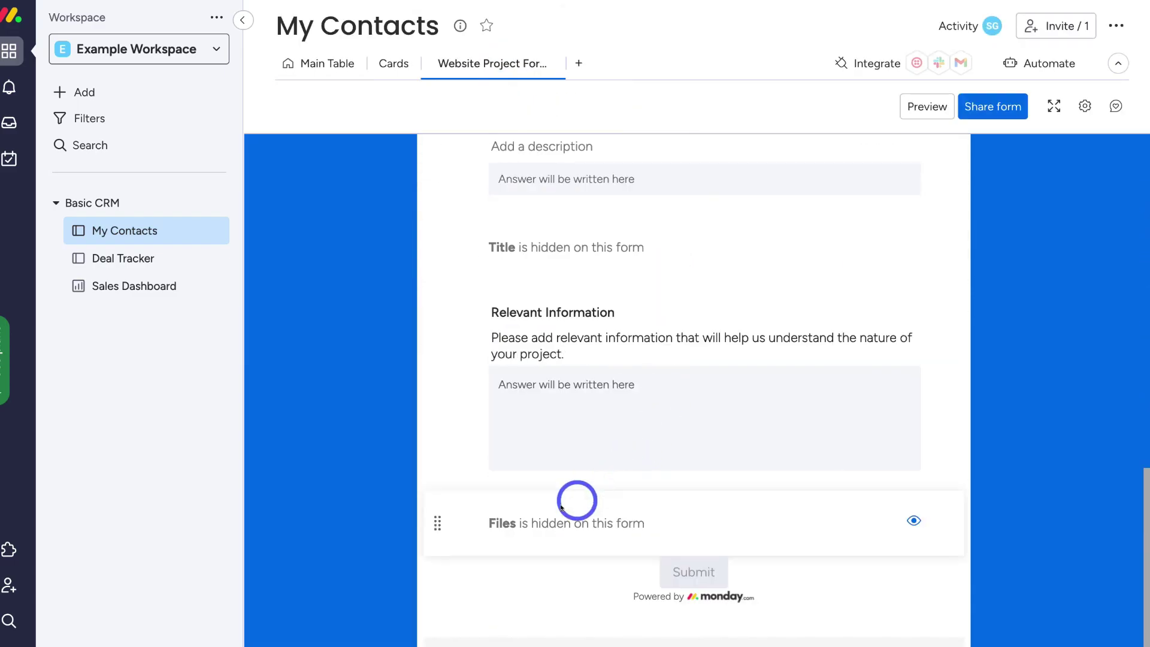
click(911, 519)
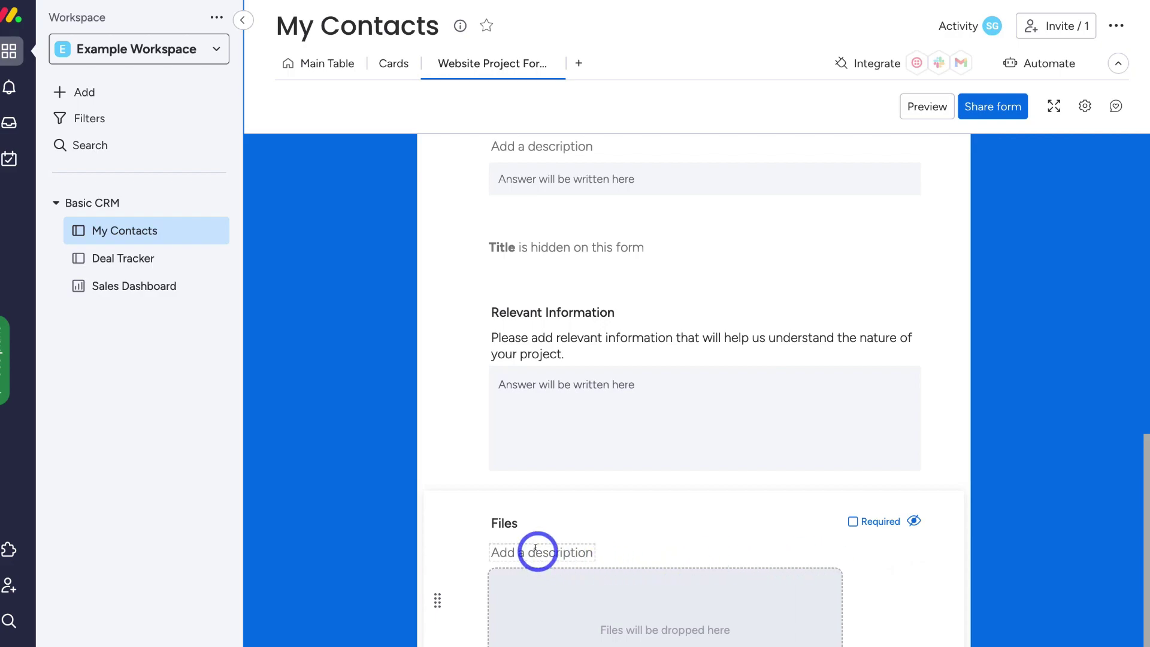
click(536, 548)
text(Please add relevant files)
scroll(536, 548, down, 3)
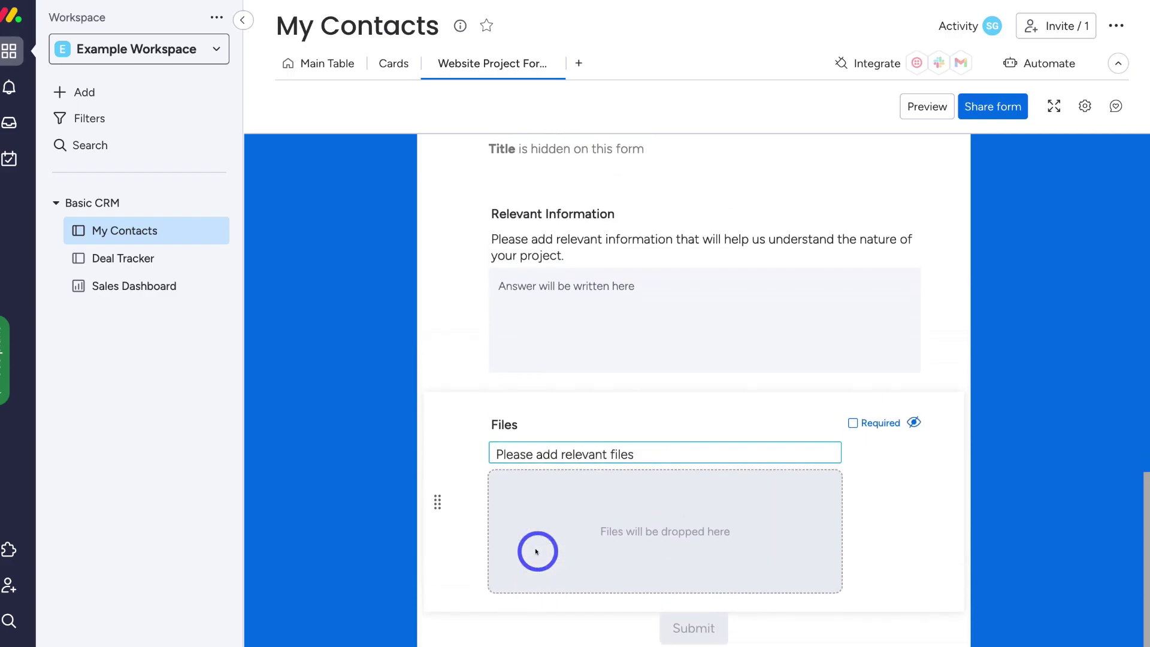
click(900, 491)
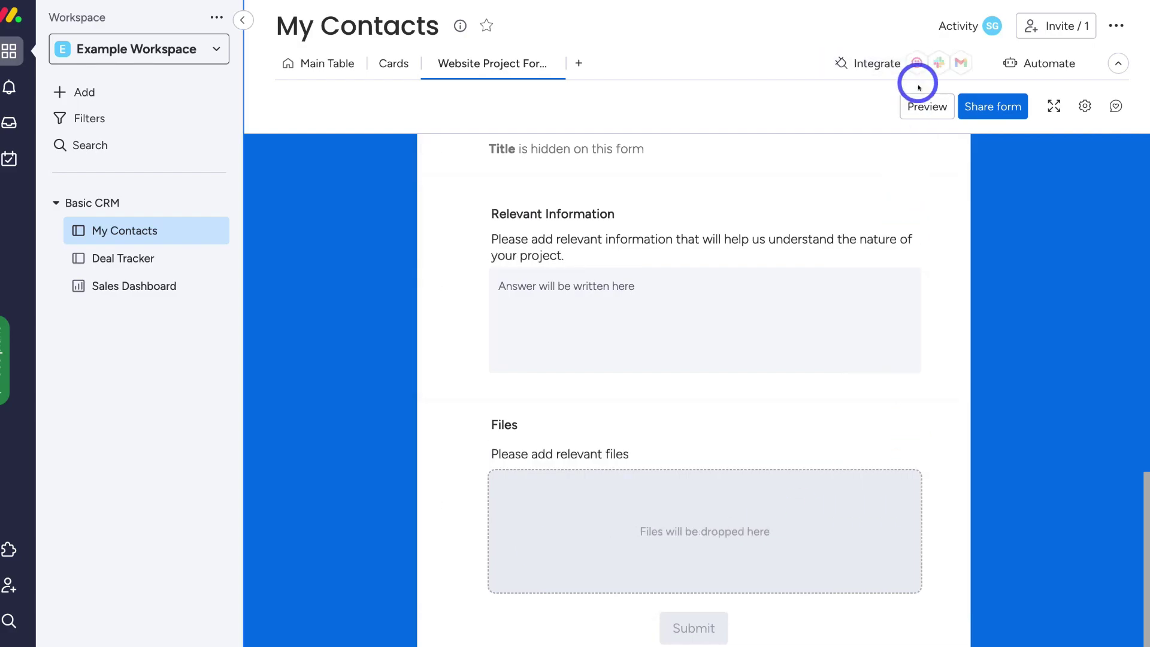
click(926, 106)
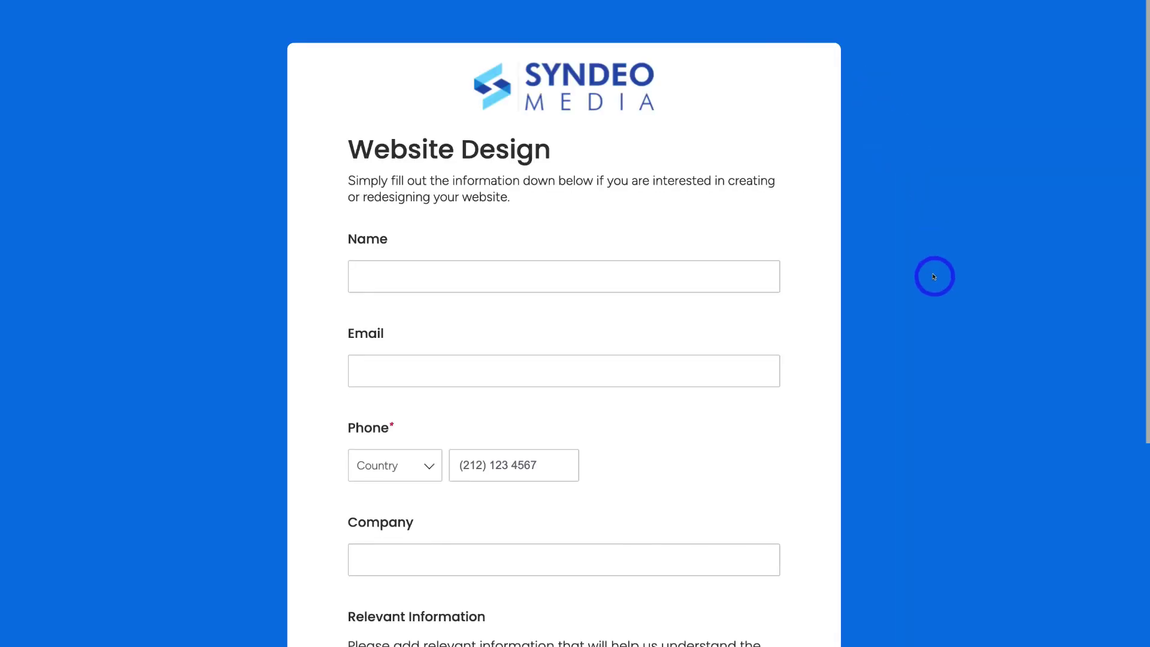
scroll(934, 277, down, 8)
scroll(934, 277, up, 8)
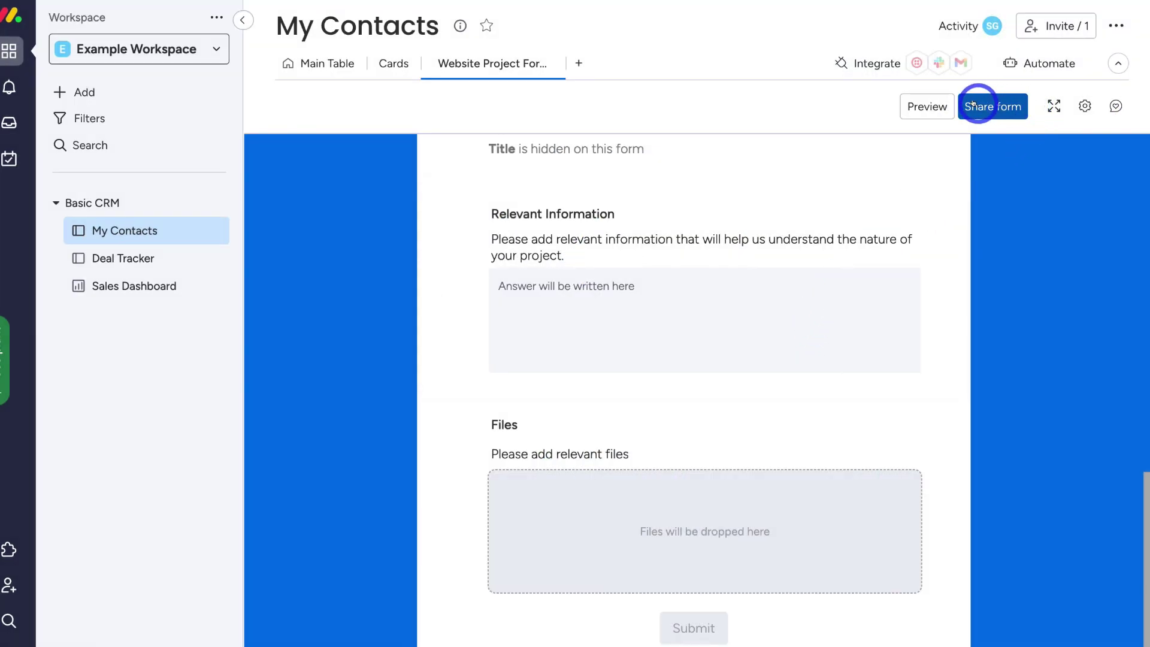
Step: In form settings, send answers to the Website Project Contacts group, checking it on Main Table
click(1083, 107)
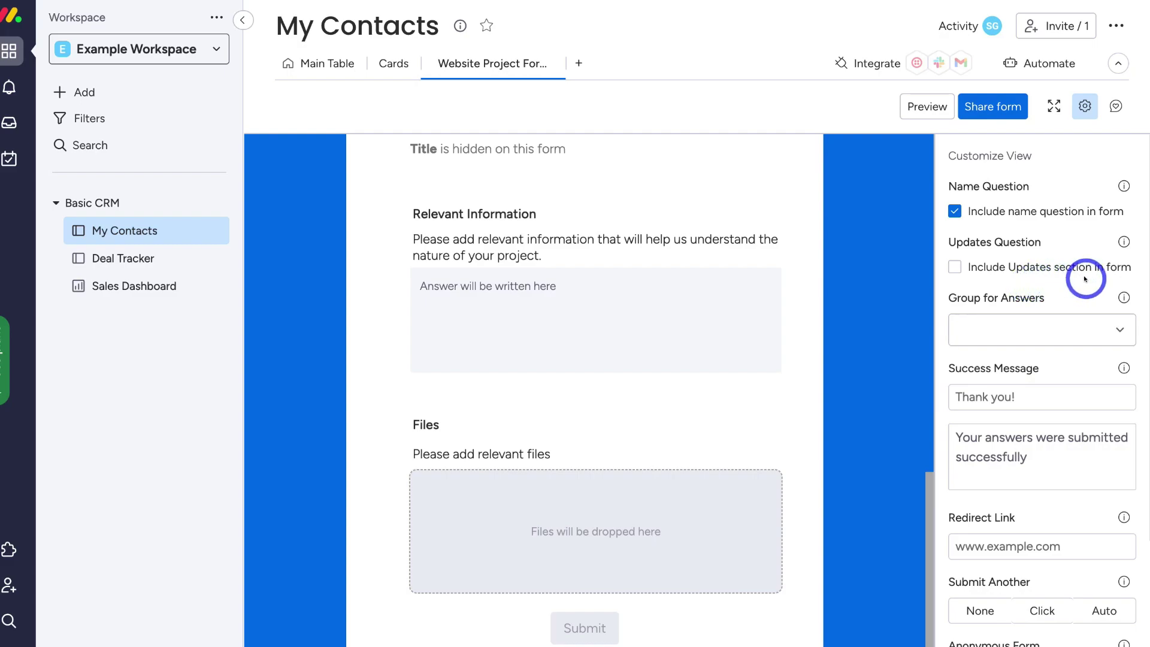
scroll(1078, 278, down, 1)
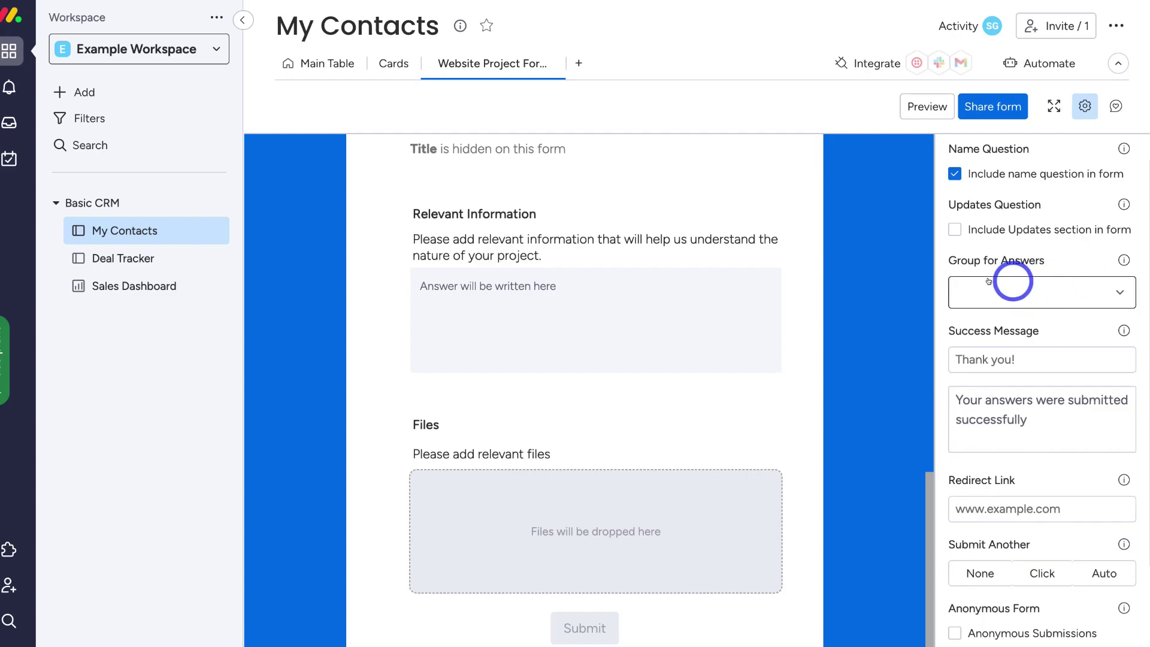
click(1063, 286)
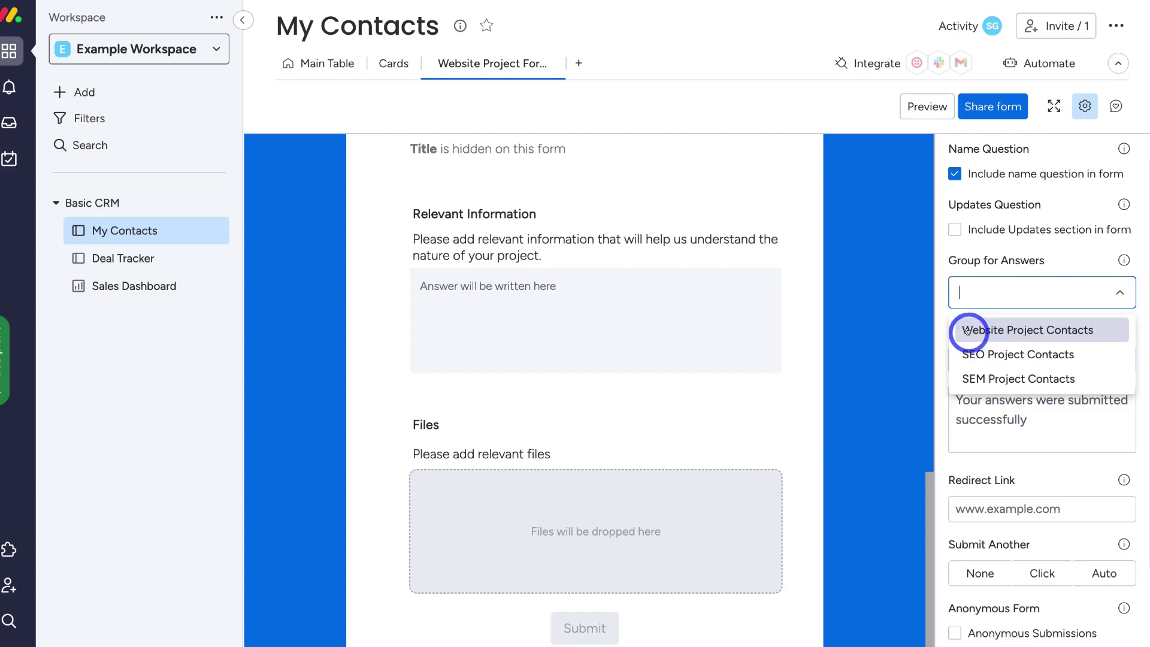
click(1069, 330)
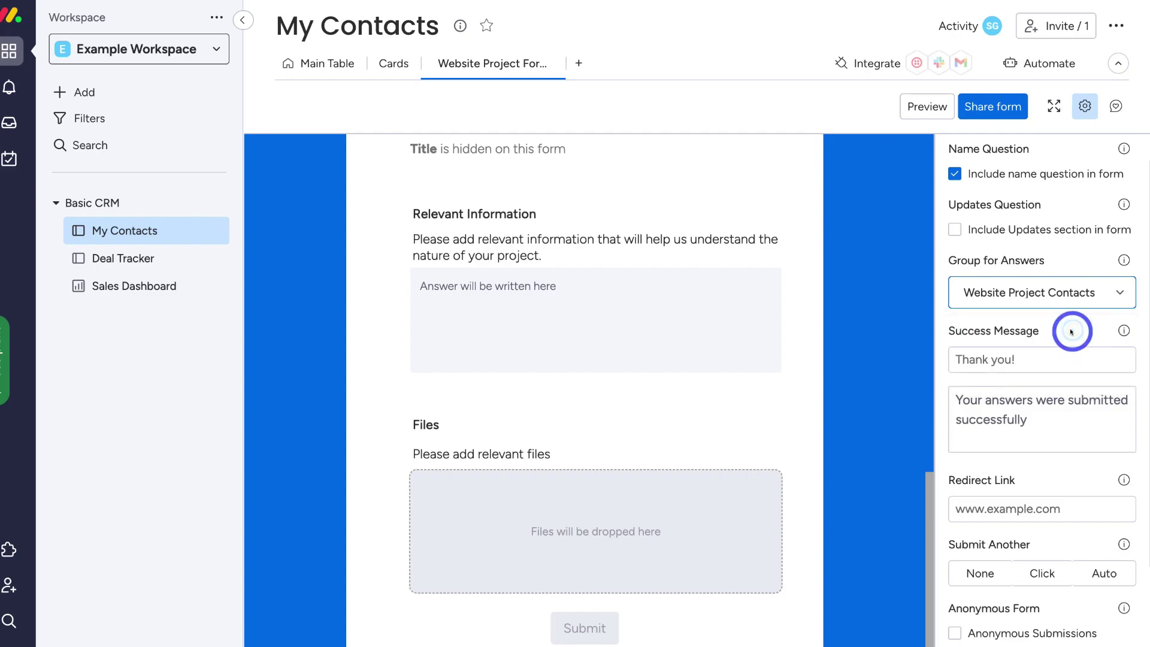
click(316, 69)
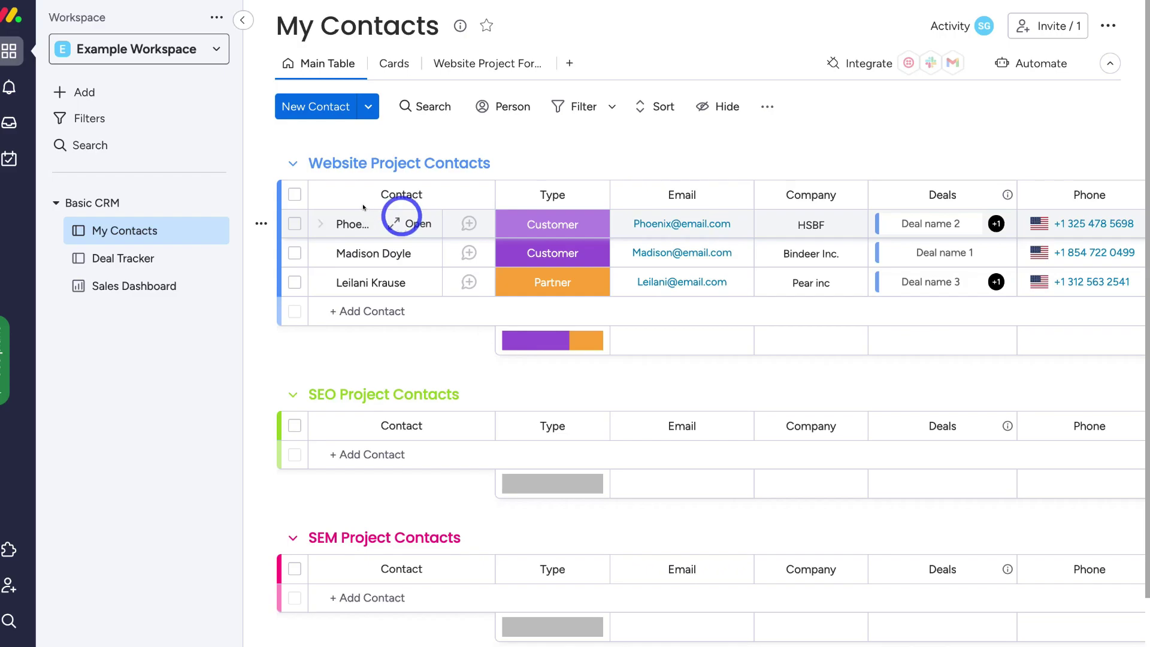
click(455, 68)
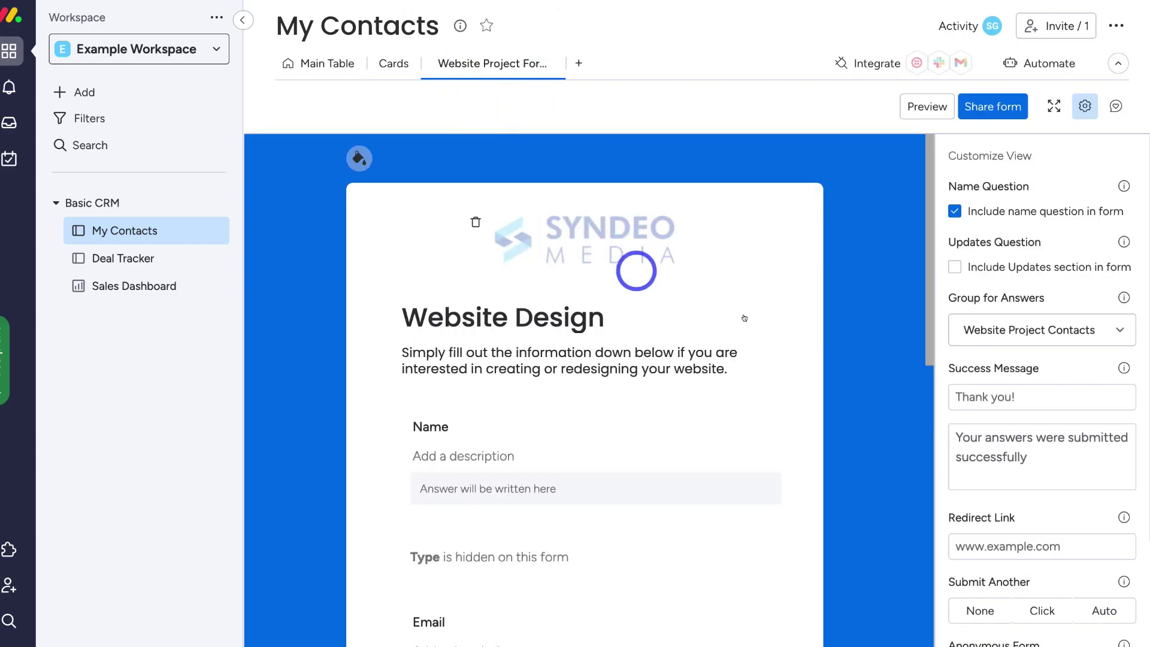
Step: Try the None, Click and Auto Submit Another options, leaving Submit Another at None
scroll(1039, 342, down, 1)
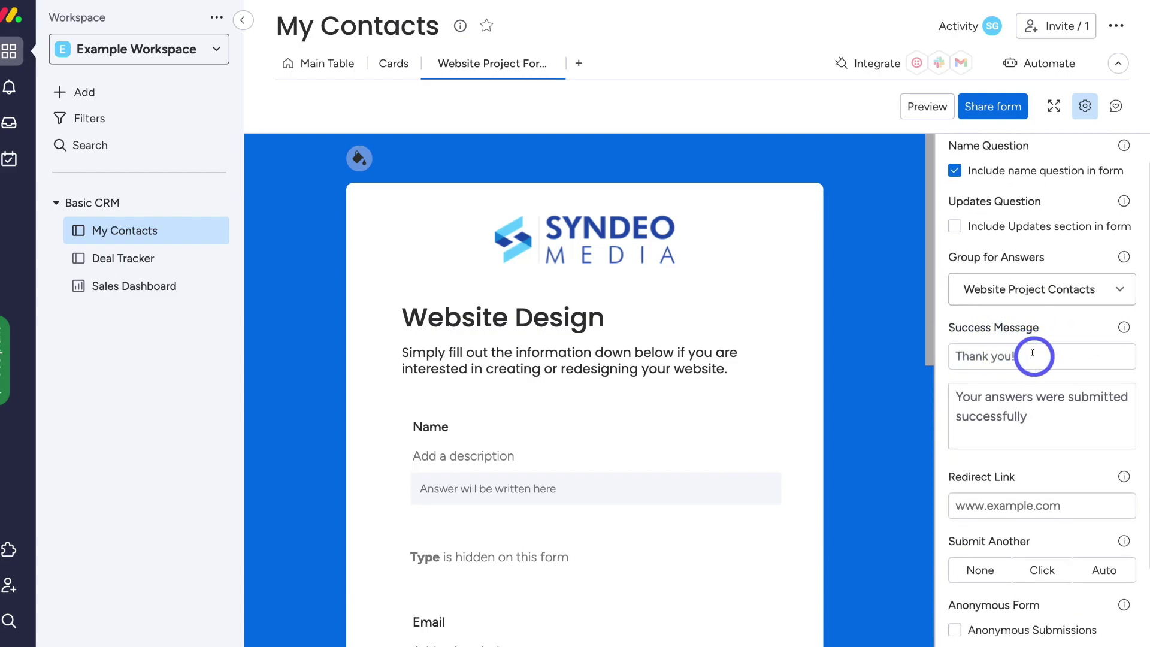
scroll(1042, 351, down, 2)
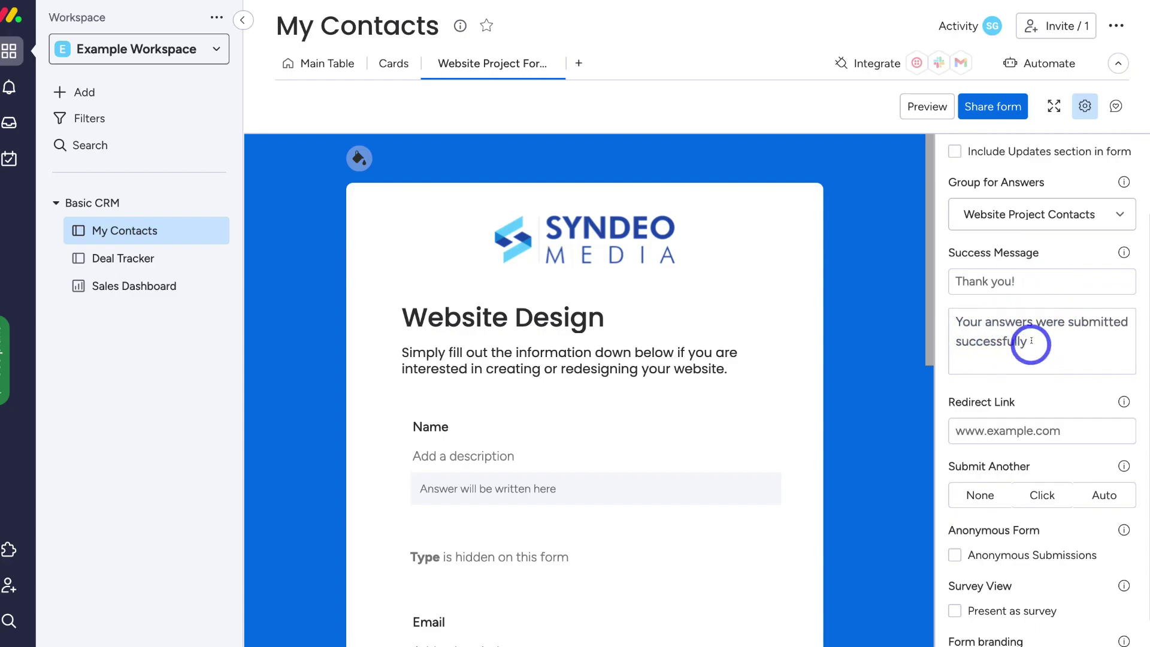
scroll(1032, 339, down, 2)
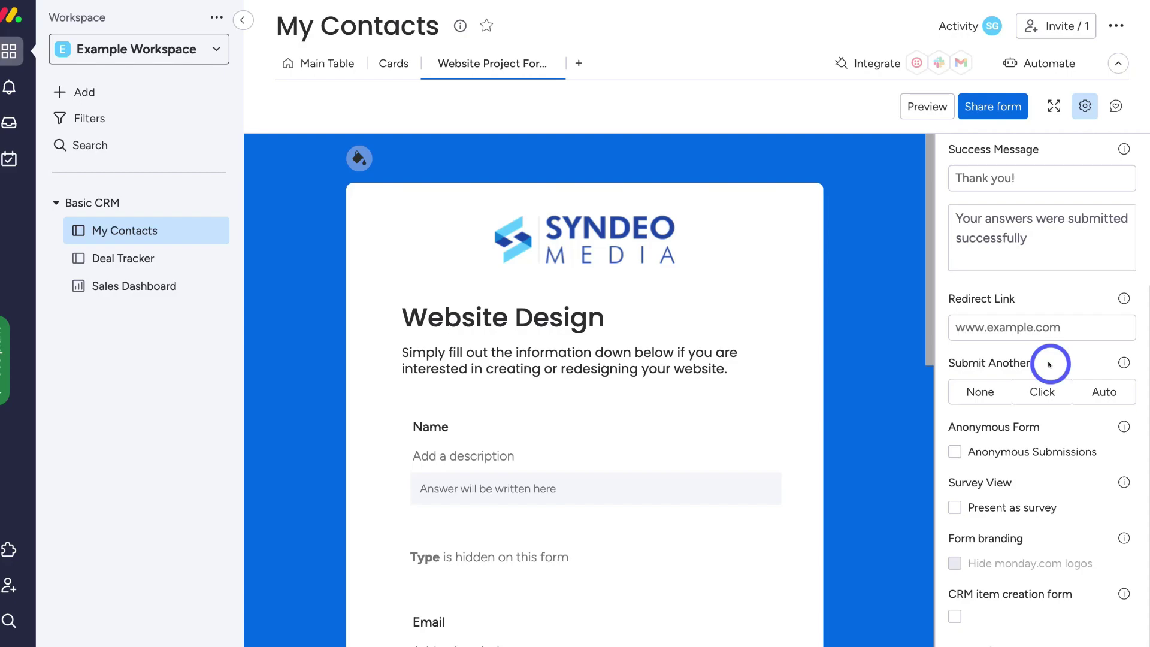
click(977, 391)
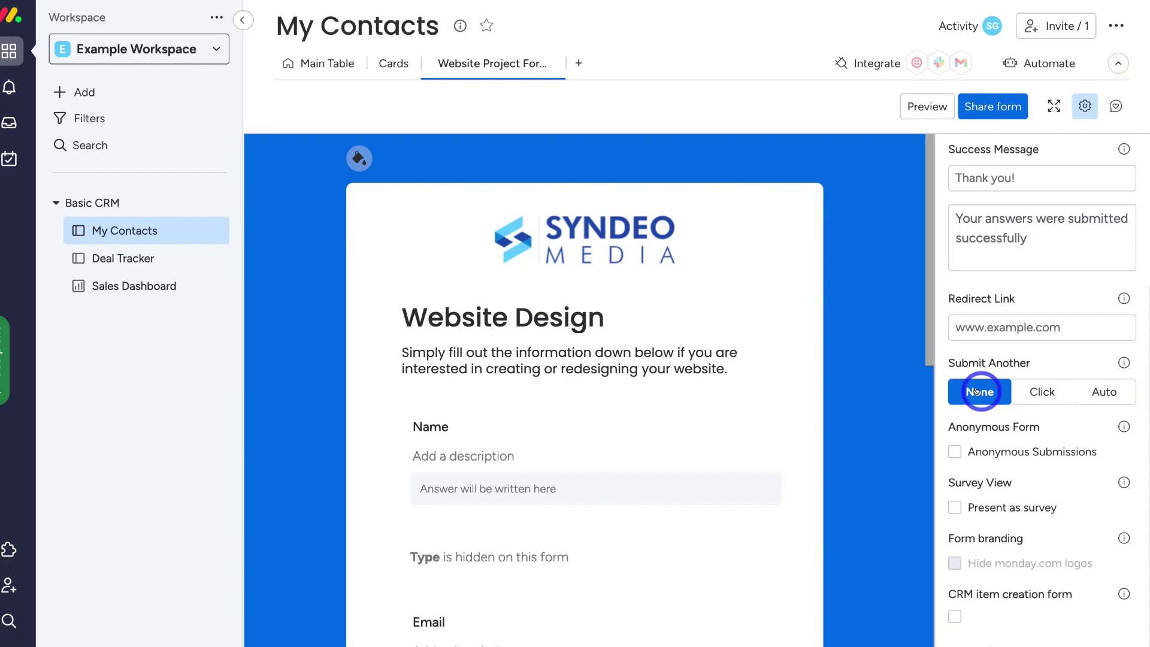
click(1040, 392)
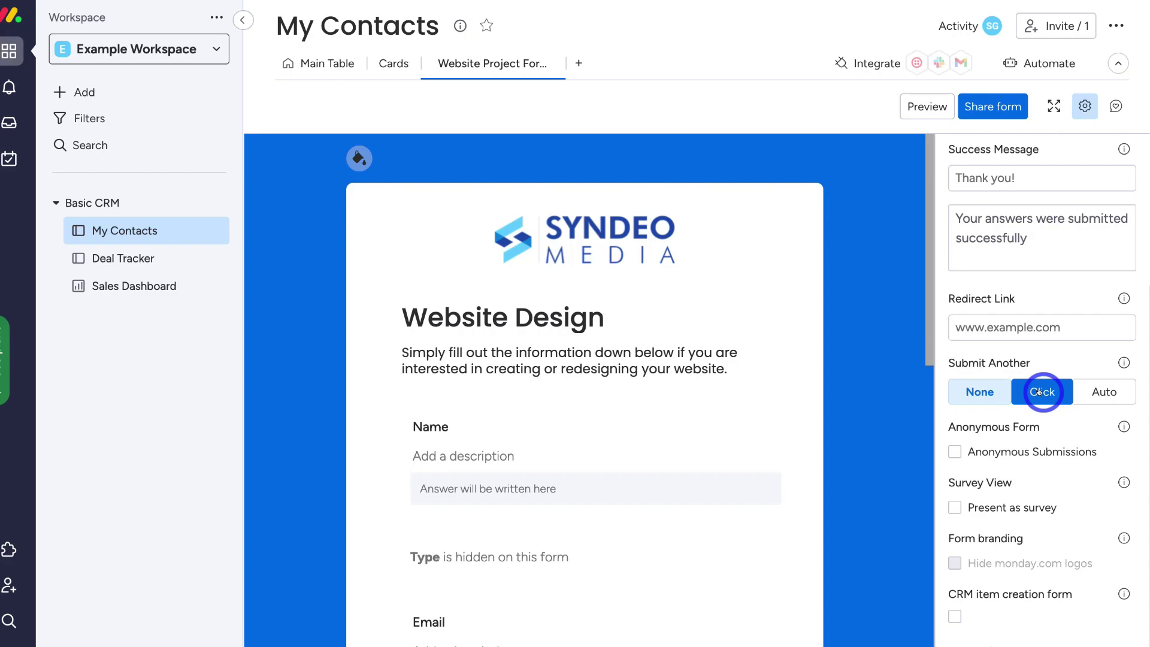
click(1098, 392)
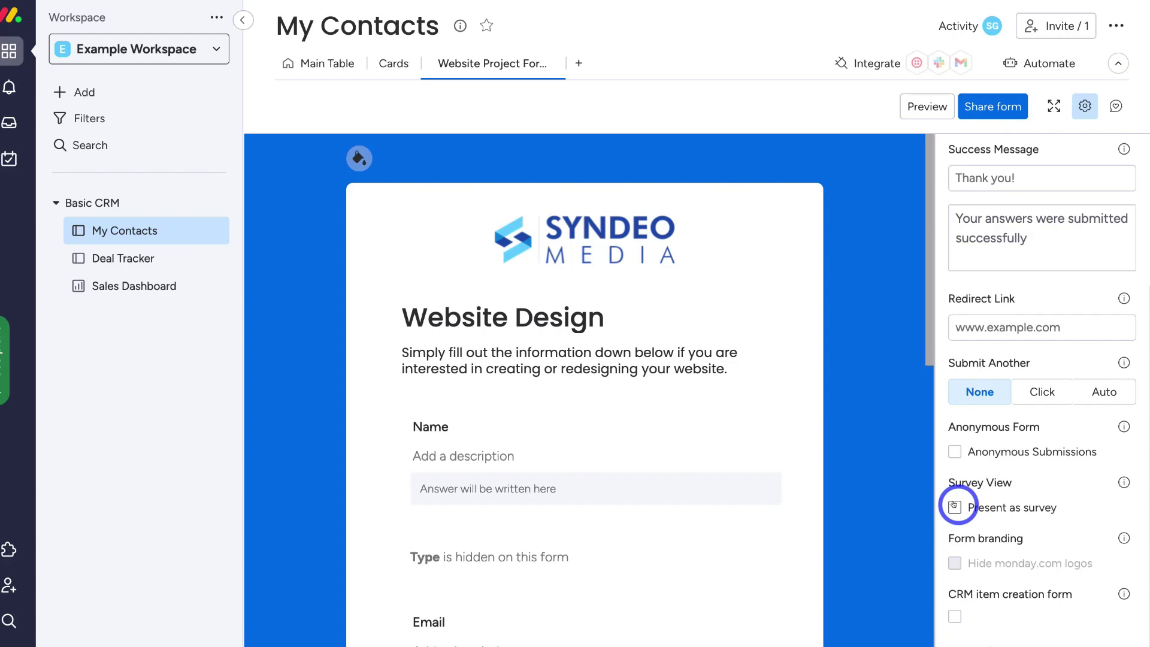
scroll(955, 506, down, 1)
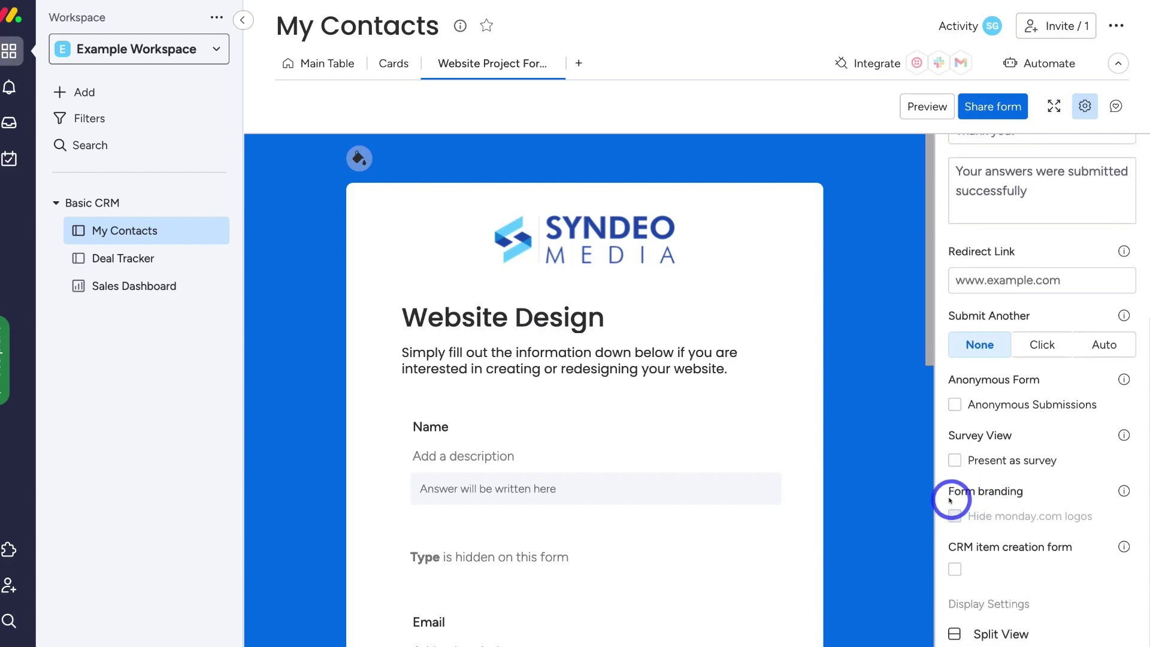
scroll(728, 497, down, 10)
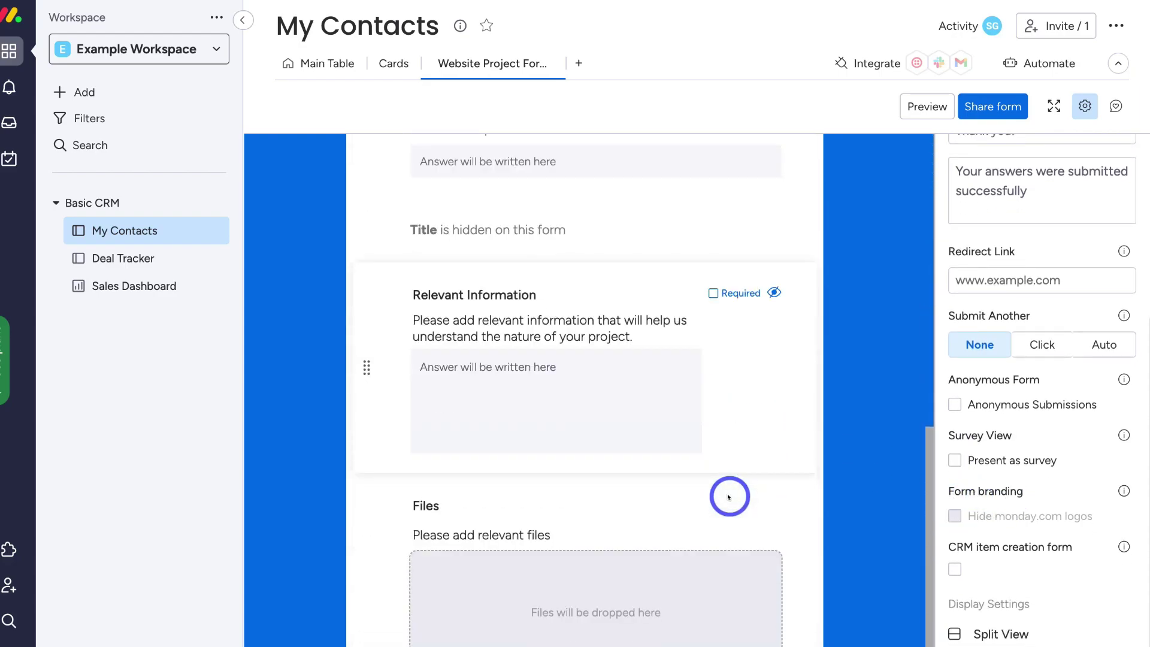
scroll(728, 497, down, 2)
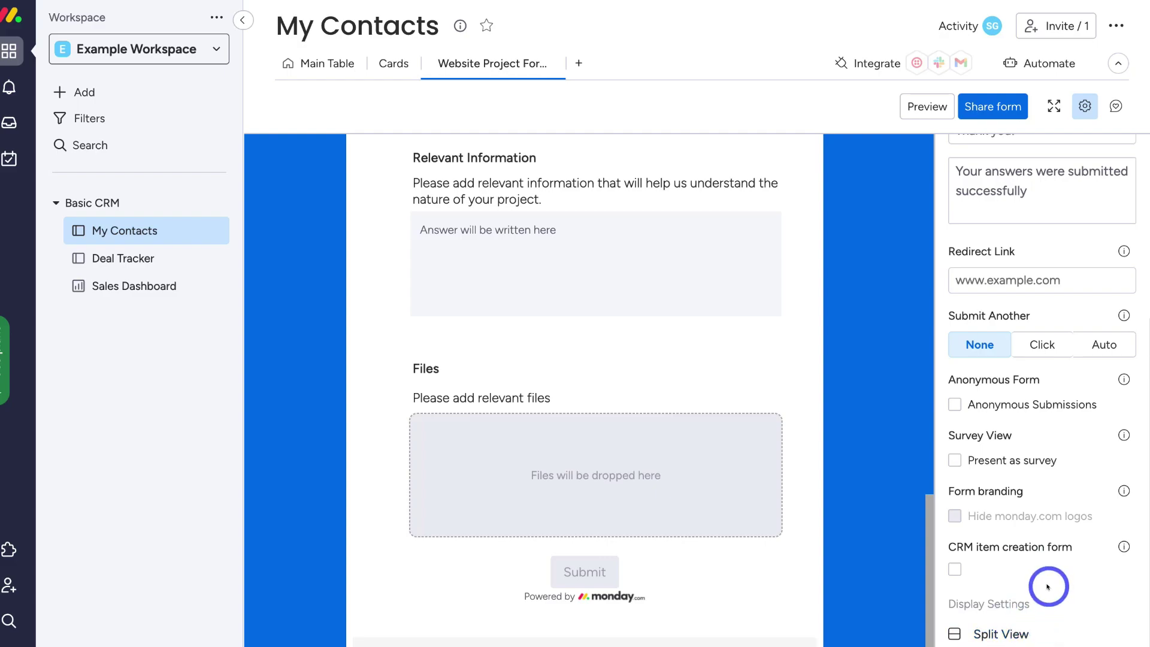
scroll(1047, 586, up, 5)
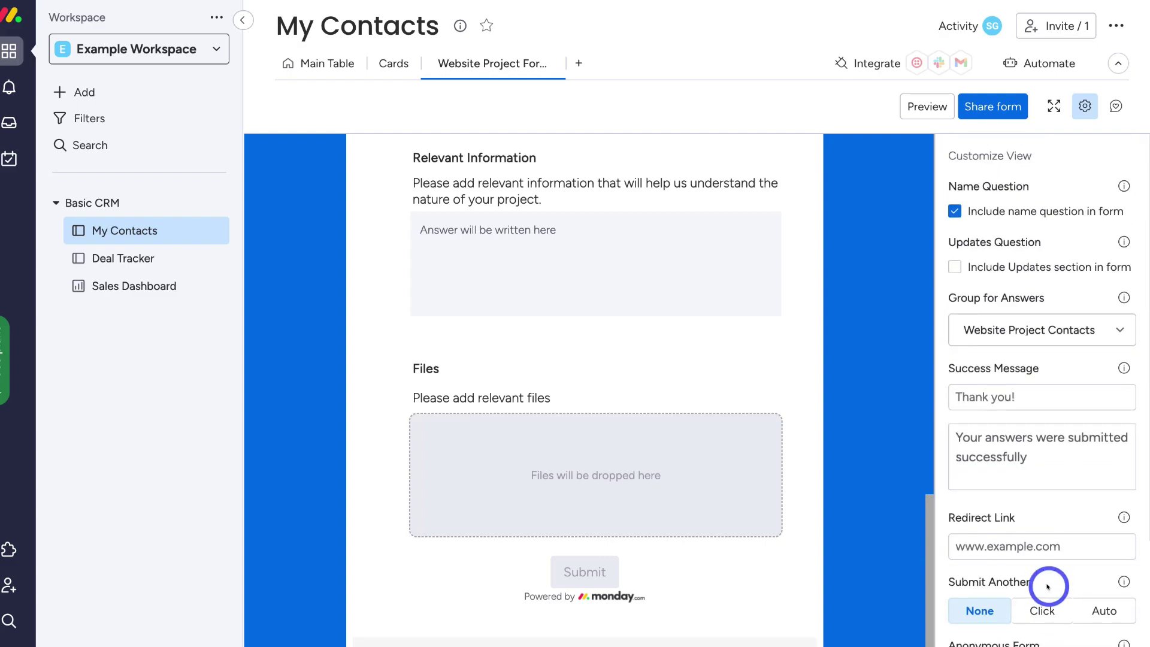
scroll(800, 451, up, 10)
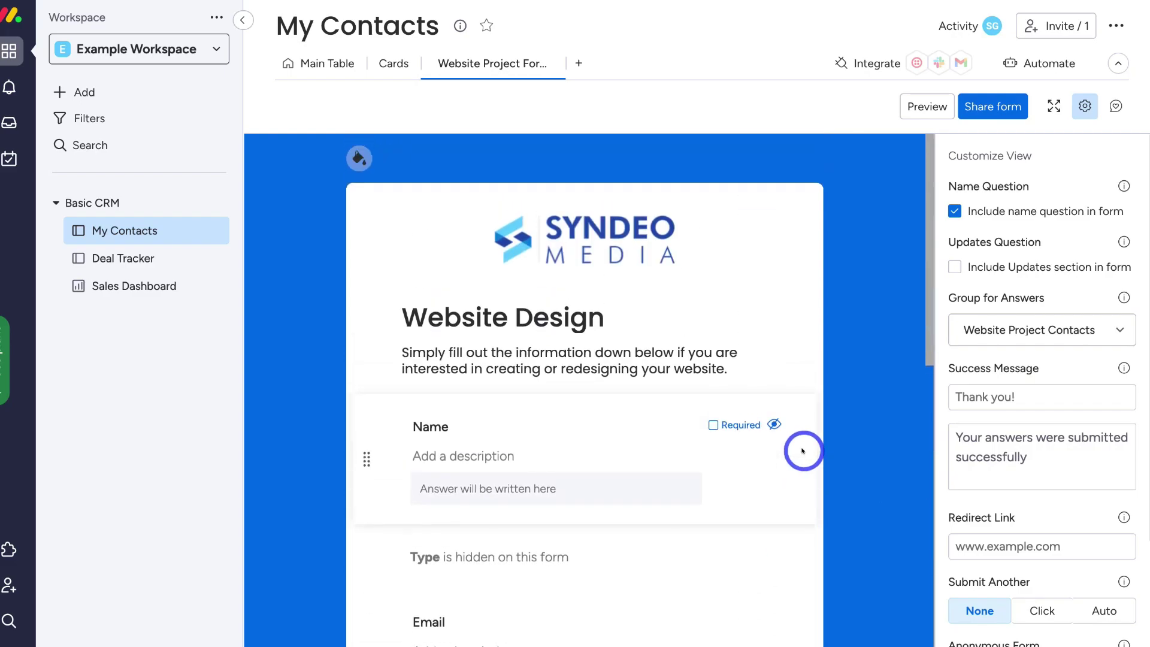
Step: Open the Website Design form's sharing page with its shareable link and embed code
click(998, 107)
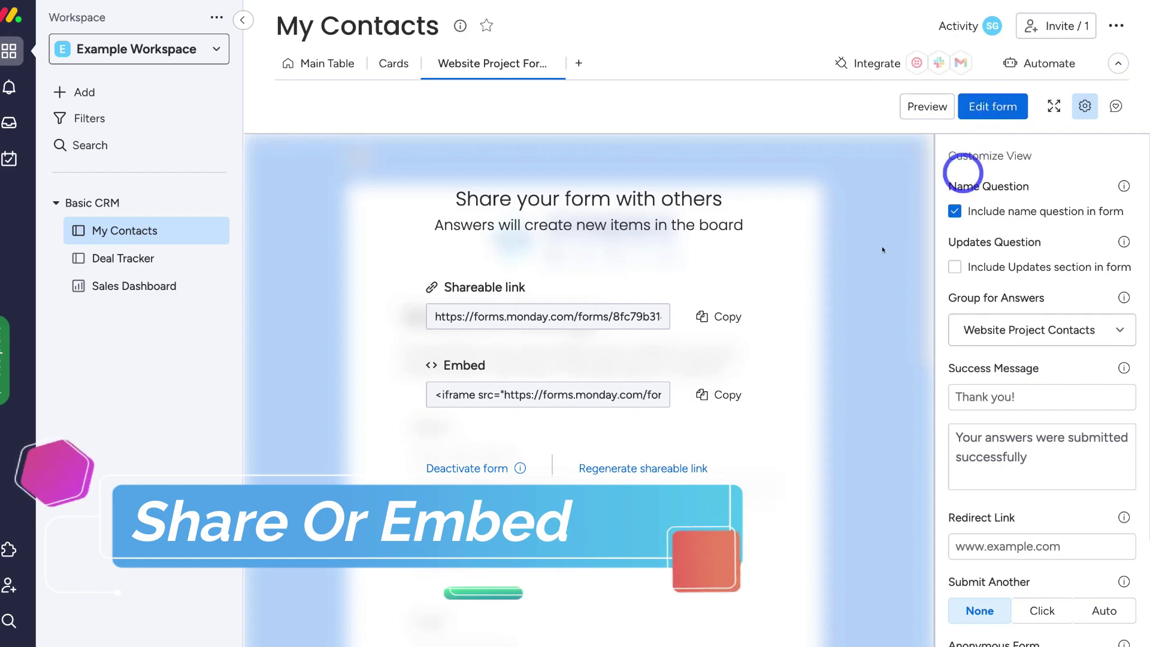